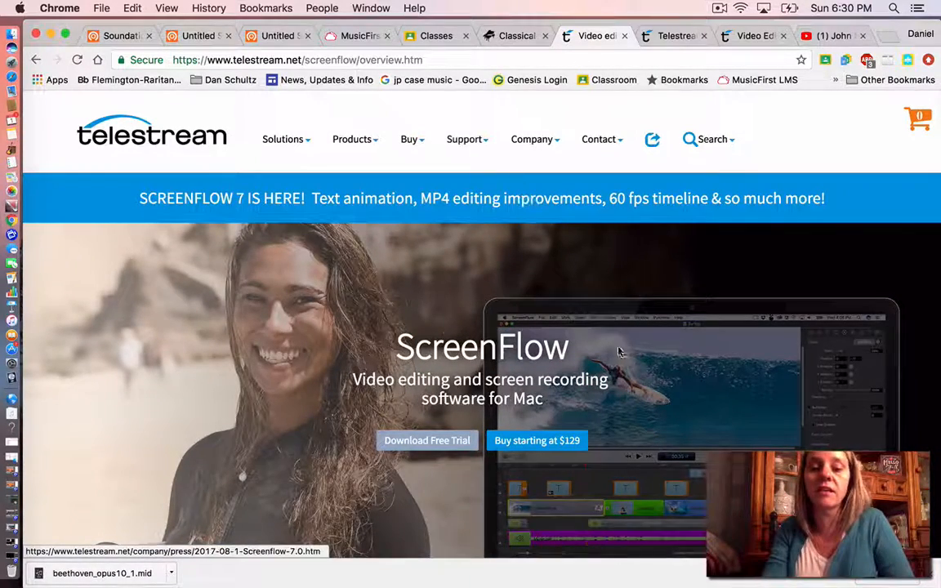
- Look through the ScreenFlow overview page for the product description and purchase options
{"action": "scroll", "coordinate": [636, 412], "scroll_direction": "down", "scroll_amount": 10}
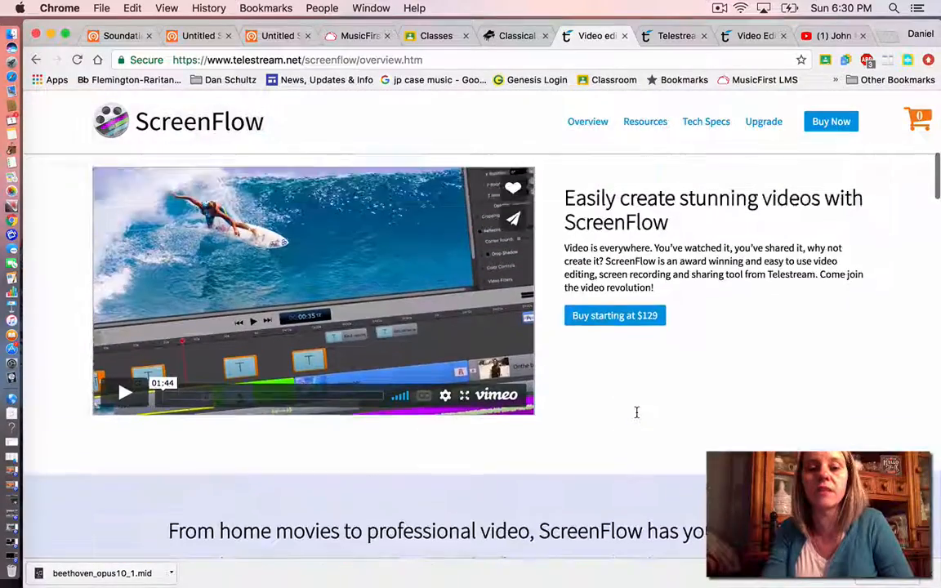
{"action": "scroll", "coordinate": [636, 413], "scroll_direction": "up", "scroll_amount": 3}
{"action": "scroll", "coordinate": [639, 417], "scroll_direction": "down", "scroll_amount": 1}
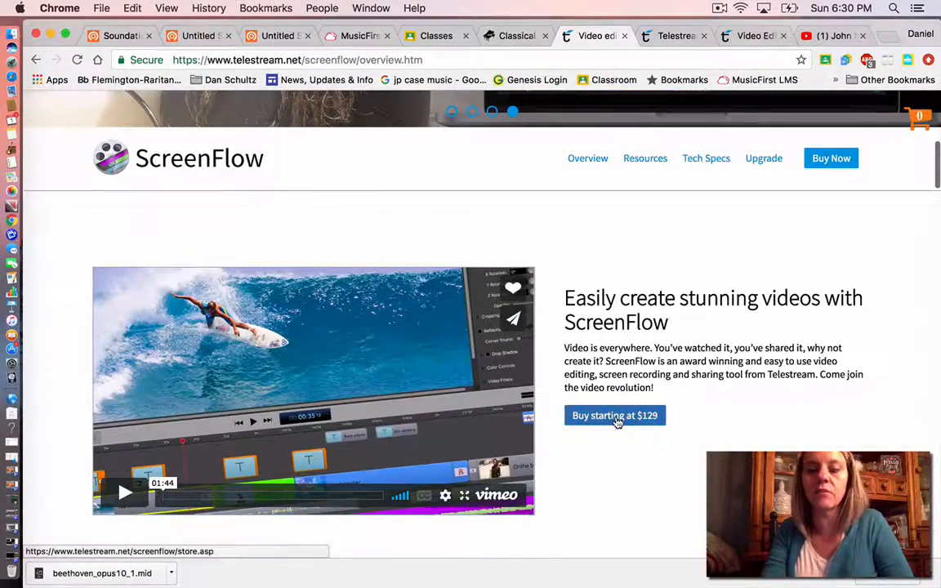
{"action": "scroll", "coordinate": [704, 411], "scroll_direction": "up", "scroll_amount": 4}
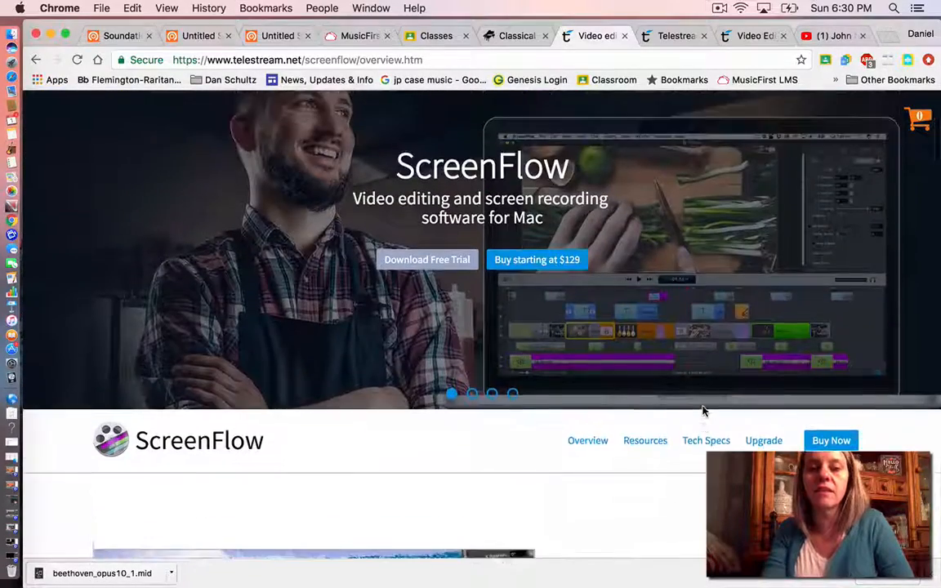
{"action": "scroll", "coordinate": [703, 410], "scroll_direction": "up", "scroll_amount": 3}
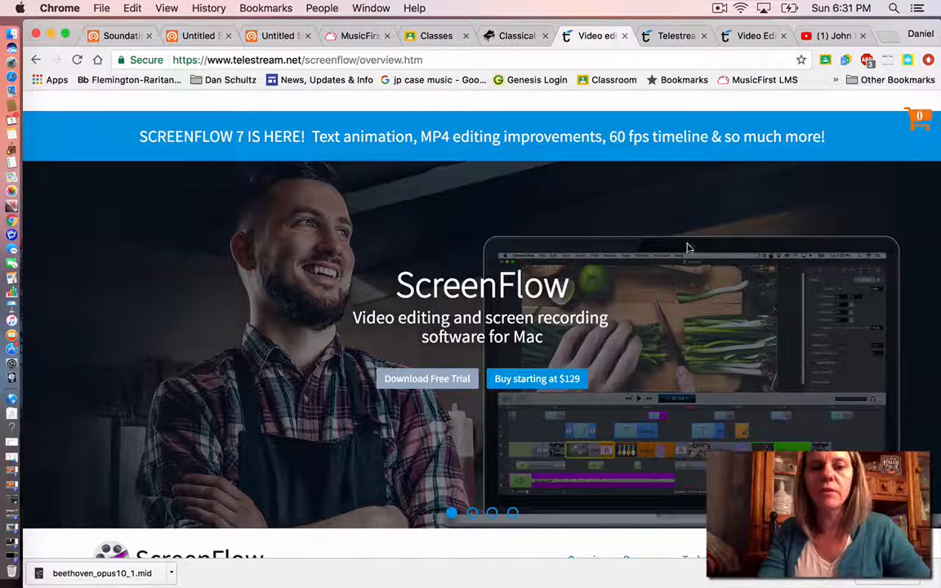
- Bring up the ScreenFlow training page and look over its Tutorial Series section
{"action": "left_click", "coordinate": [673, 37]}
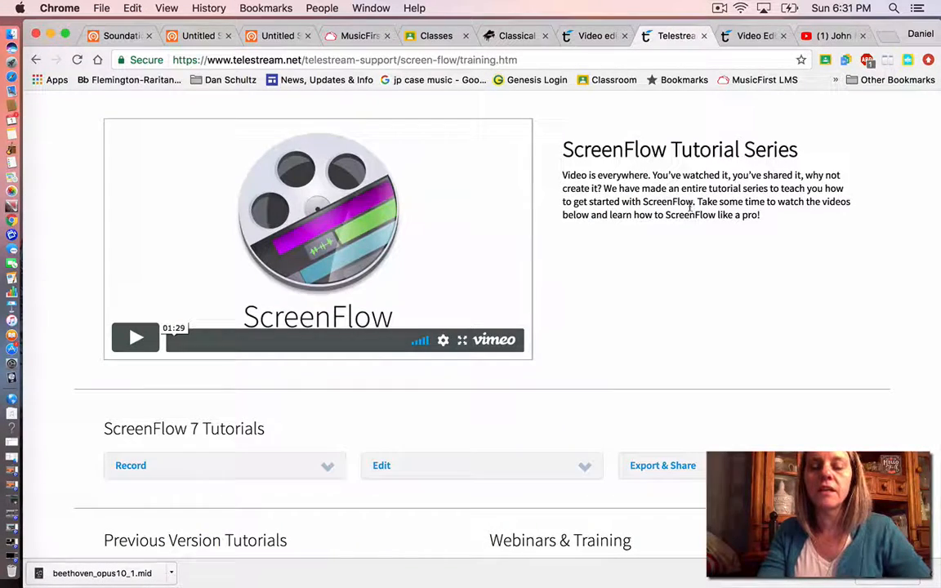
{"action": "scroll", "coordinate": [700, 296], "scroll_direction": "up", "scroll_amount": 3}
{"action": "scroll", "coordinate": [699, 296], "scroll_direction": "down", "scroll_amount": 3}
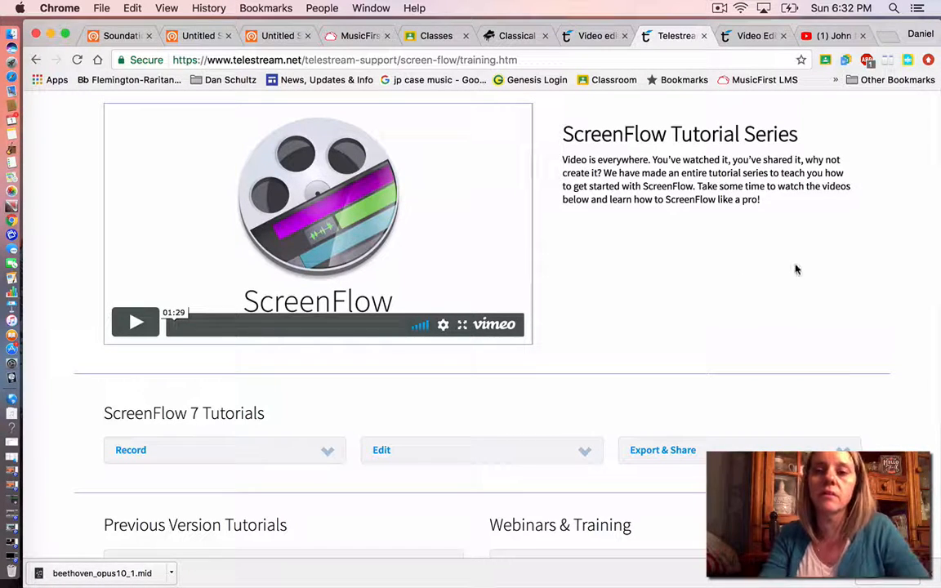
{"action": "scroll", "coordinate": [770, 315], "scroll_direction": "up", "scroll_amount": 2}
{"action": "scroll", "coordinate": [769, 315], "scroll_direction": "down", "scroll_amount": 2}
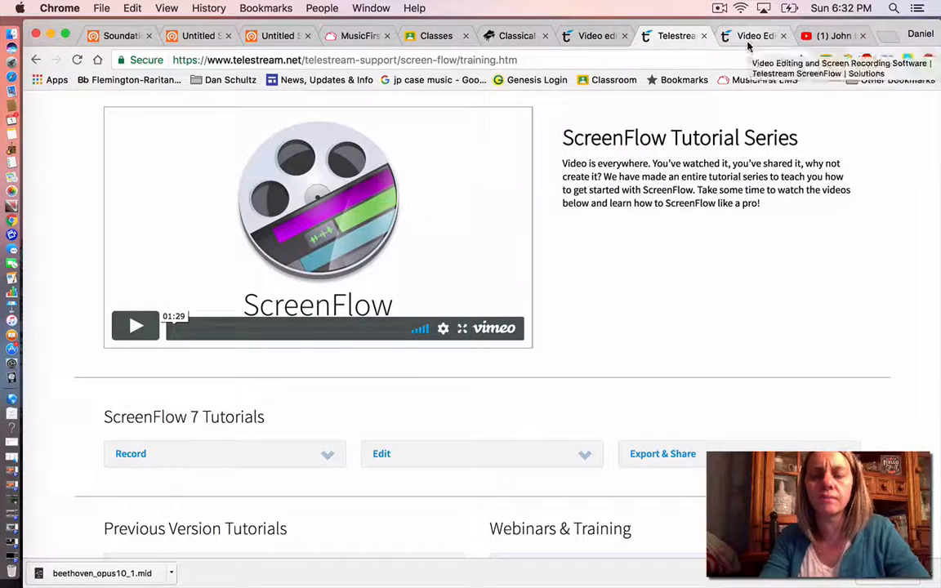
- Bring up the ScreenFlow solutions page and review the ScreenFlow in Education section with its examples
{"action": "left_click", "coordinate": [748, 42]}
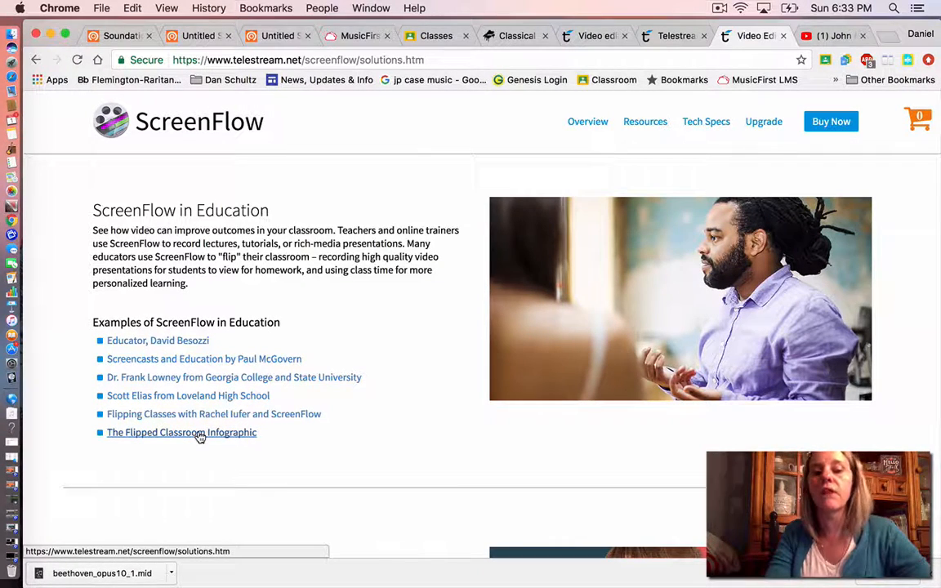
{"action": "scroll", "coordinate": [306, 445], "scroll_direction": "down", "scroll_amount": 3}
{"action": "scroll", "coordinate": [307, 446], "scroll_direction": "up", "scroll_amount": 2}
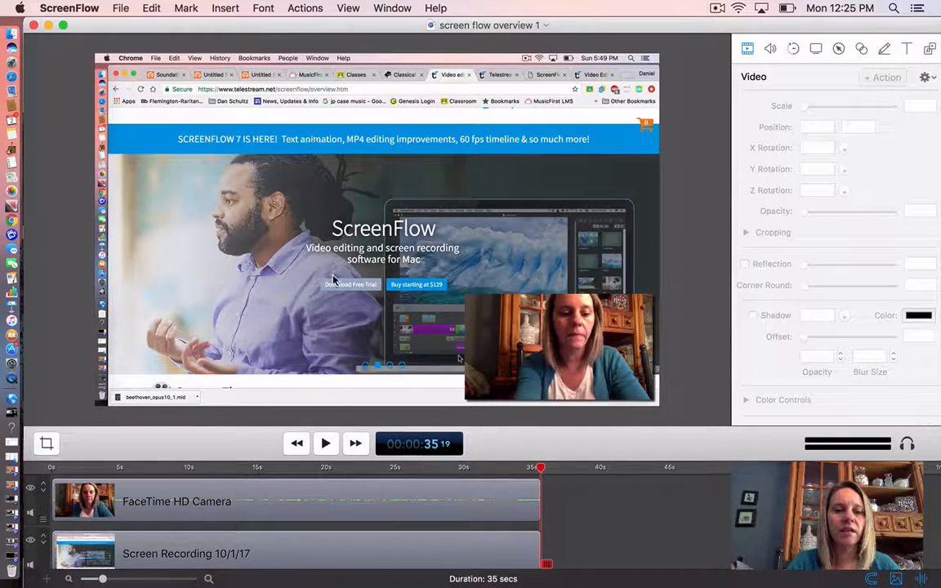
- In ScreenFlow, preview the first seconds of the screen flow overview 1 project from the start and return the playhead to 0
{"action": "left_click_drag", "start_coordinate": [543, 472], "coordinate": [47, 477]}
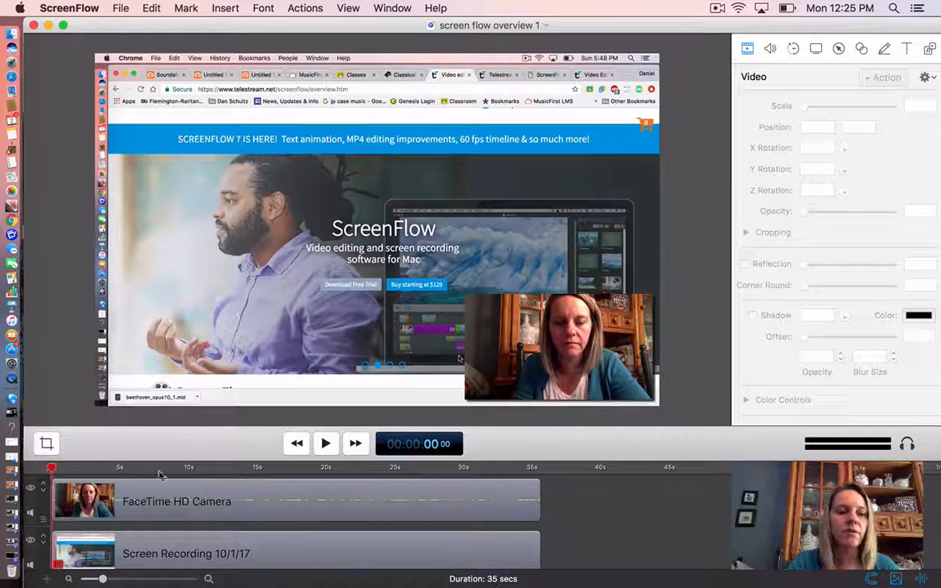
{"action": "left_click", "coordinate": [325, 445]}
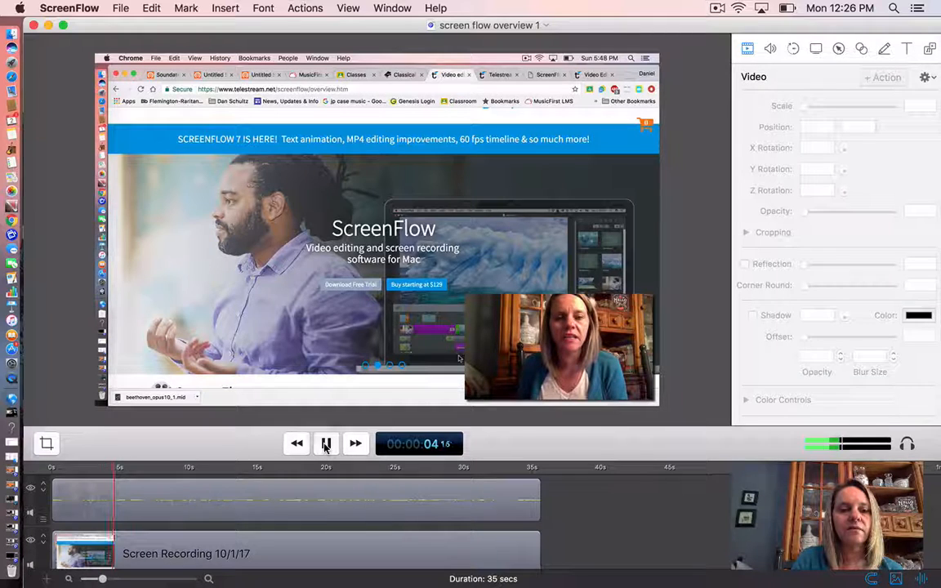
{"action": "left_click", "coordinate": [326, 445]}
{"action": "left_click_drag", "start_coordinate": [114, 468], "coordinate": [51, 468]}
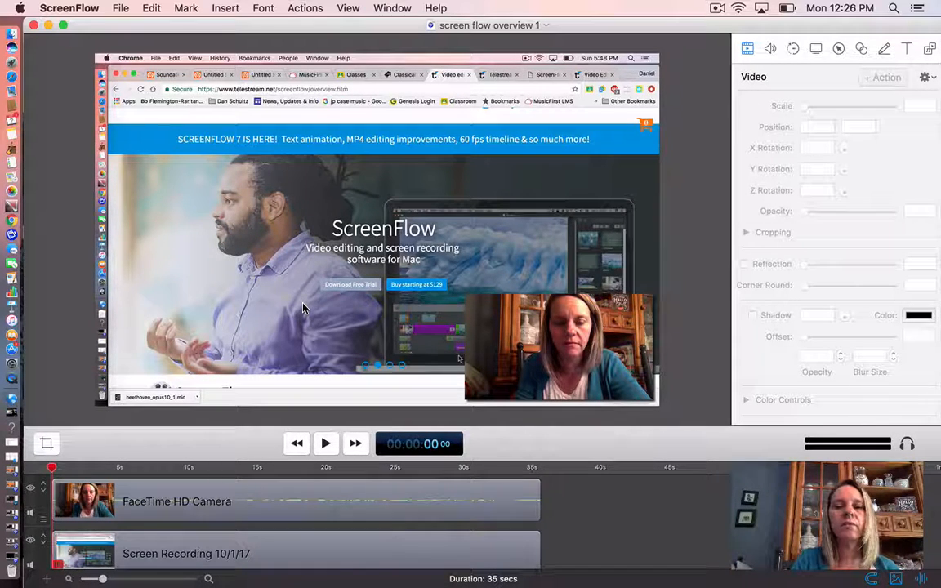
- Shrink the screen recording clip to 59% scale, placing it in the canvas's upper left at position -357, 278
{"action": "left_click", "coordinate": [298, 274]}
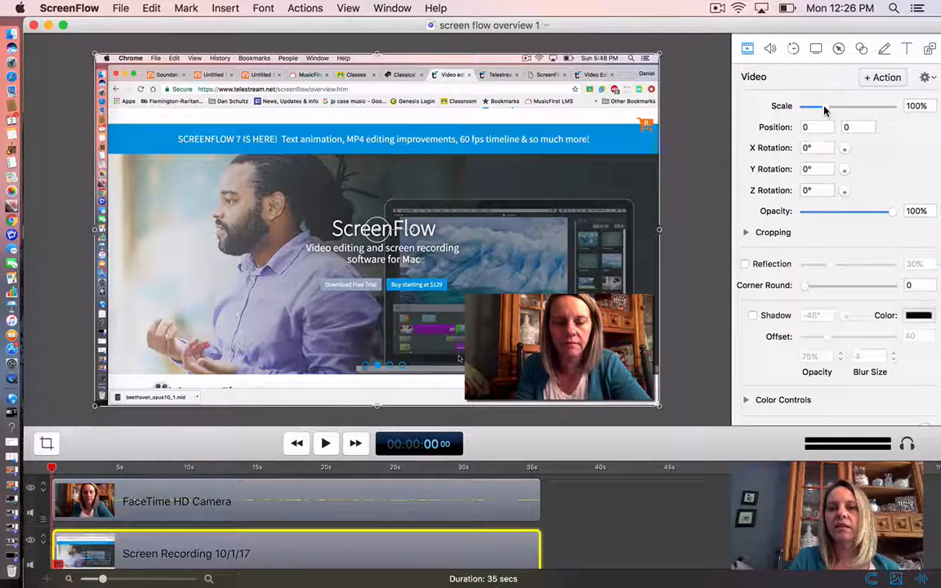
{"action": "mouse_move", "coordinate": [830, 109]}
{"action": "left_mouse_down"}
{"action": "mouse_move", "coordinate": [882, 106]}
{"action": "mouse_move", "coordinate": [822, 109]}
{"action": "left_mouse_up"}
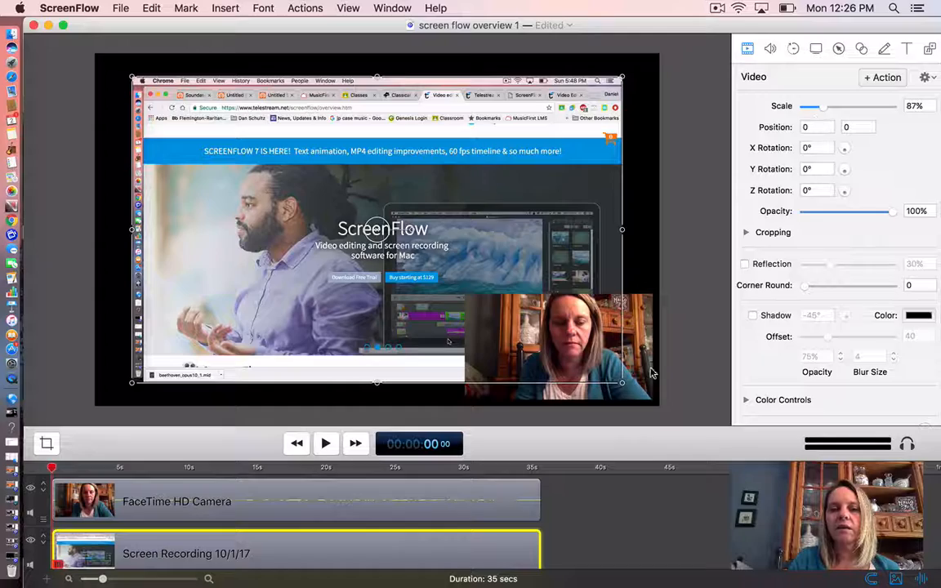
{"action": "left_click_drag", "start_coordinate": [629, 381], "coordinate": [455, 285]}
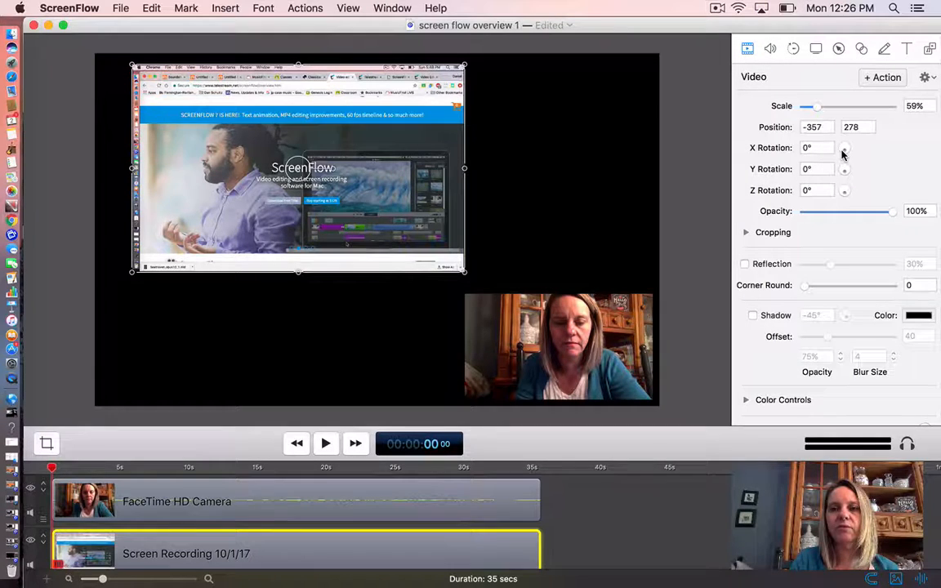
- Try out X, Y and Z rotations on the screen recording clip and reset each one to 0°
{"action": "left_click_drag", "start_coordinate": [844, 149], "coordinate": [787, 156]}
{"action": "type", "text": "0"}
{"action": "key", "text": "Return"}
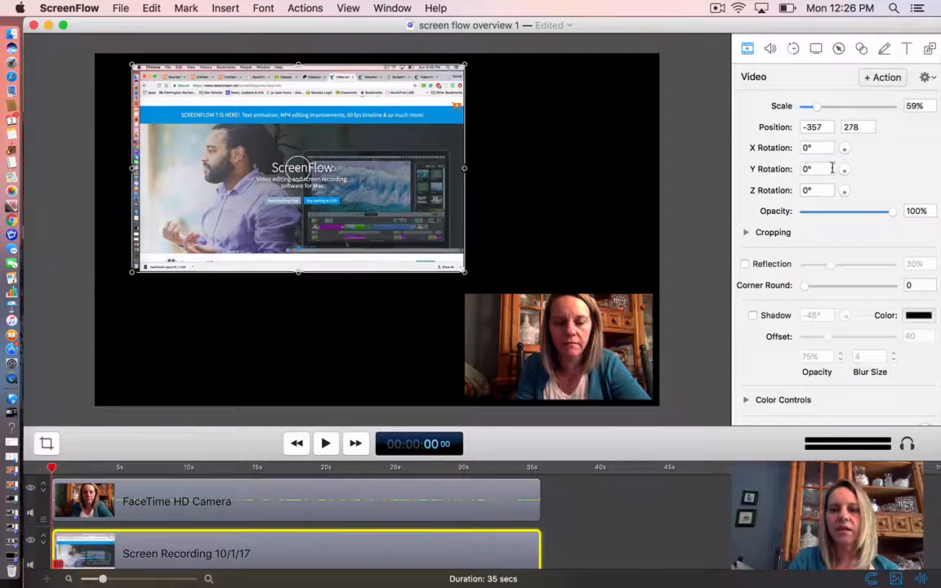
{"action": "left_click_drag", "start_coordinate": [844, 174], "coordinate": [871, 209]}
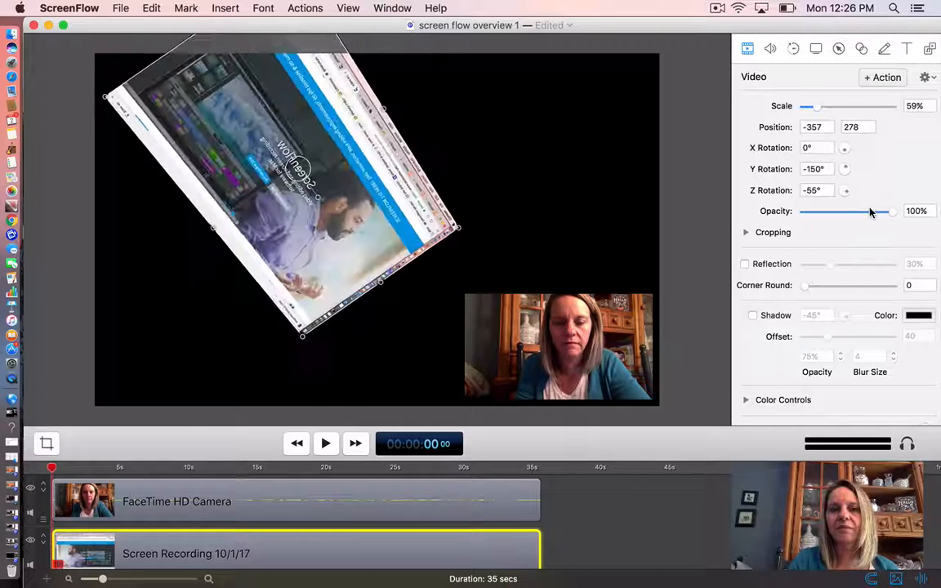
{"action": "left_click", "coordinate": [832, 191]}
{"action": "type", "text": "0"}
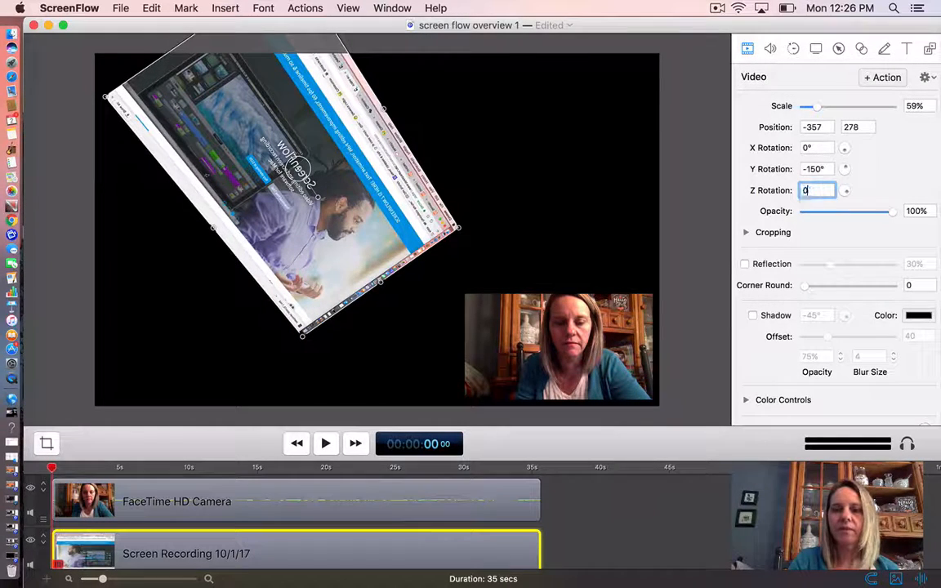
{"action": "left_click_drag", "start_coordinate": [829, 168], "coordinate": [786, 185]}
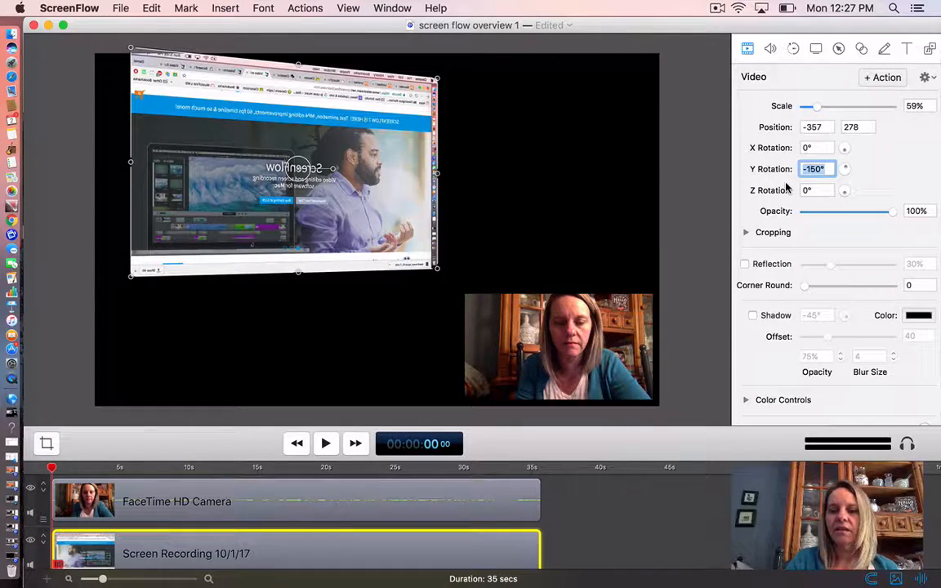
{"action": "type", "text": "0"}
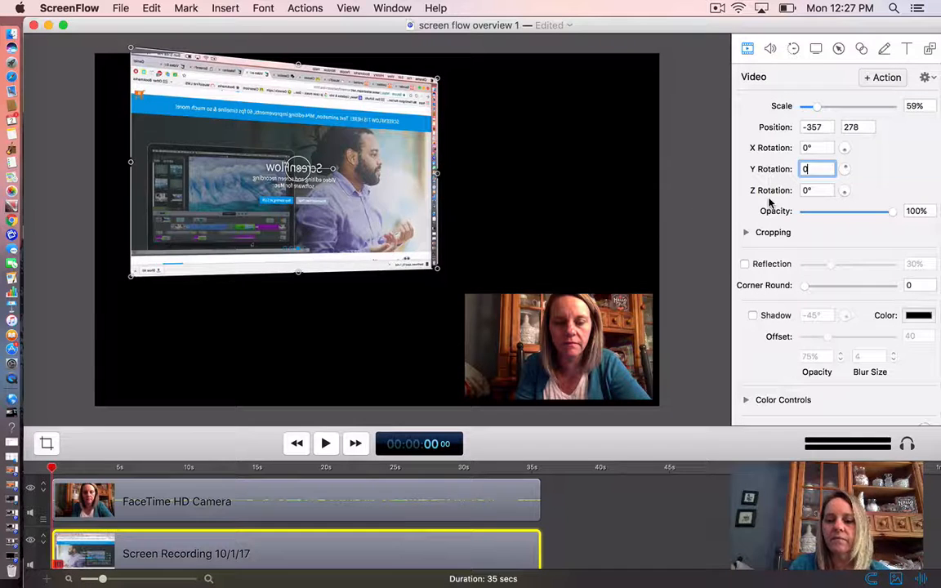
{"action": "key", "text": "Return"}
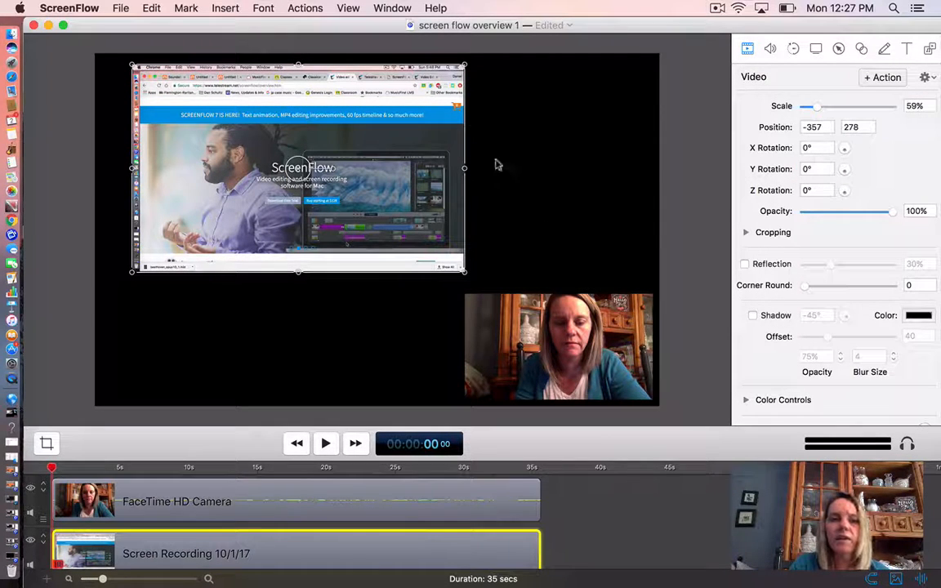
- Lower the screen recording's opacity to 76% and adjust its frame with a right crop of 40 and a 60% scale
{"action": "left_click", "coordinate": [746, 234]}
{"action": "left_click_drag", "start_coordinate": [891, 211], "coordinate": [871, 212]}
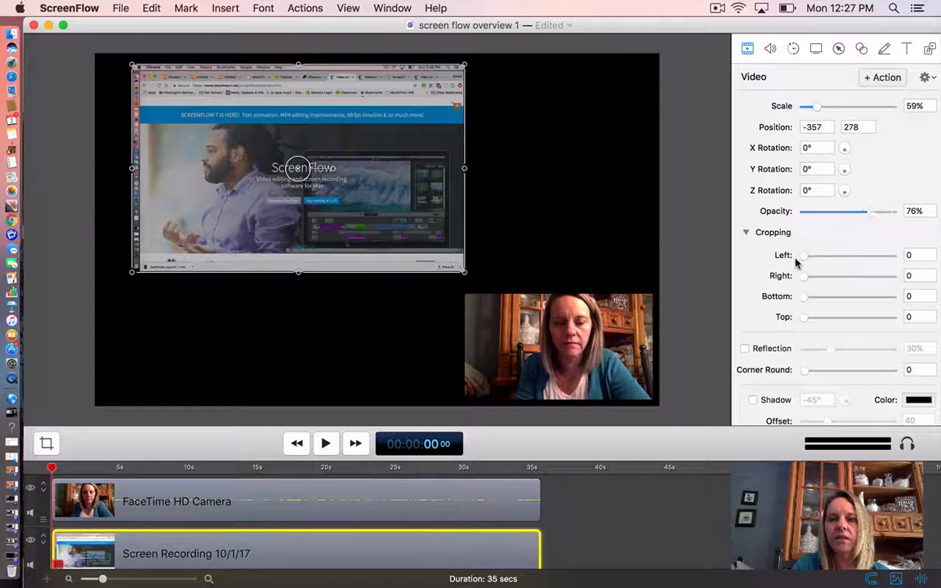
{"action": "left_click_drag", "start_coordinate": [798, 256], "coordinate": [782, 296]}
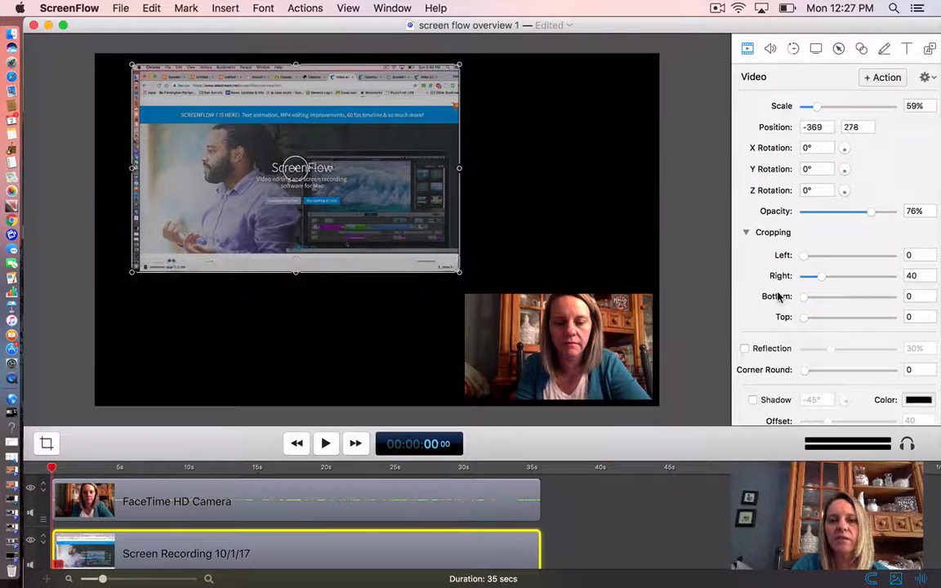
{"action": "mouse_move", "coordinate": [460, 276]}
{"action": "left_mouse_down"}
{"action": "mouse_move", "coordinate": [378, 218]}
{"action": "mouse_move", "coordinate": [476, 268]}
{"action": "left_mouse_up"}
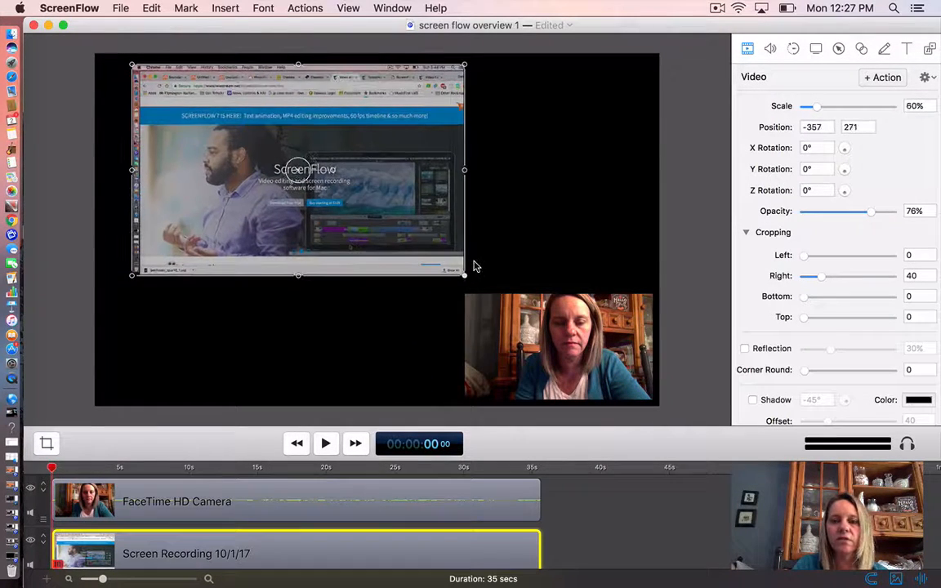
- Enable the screen recording's reflection, test it at 100% before reducing it to 0, and set the corner rounding to 21.91
{"action": "left_click", "coordinate": [744, 348]}
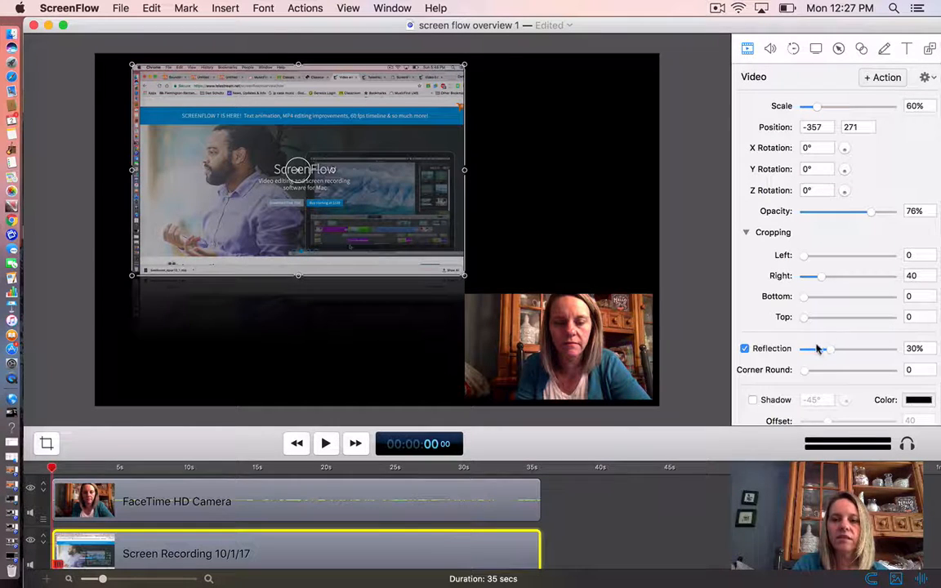
{"action": "left_click_drag", "start_coordinate": [830, 349], "coordinate": [919, 351]}
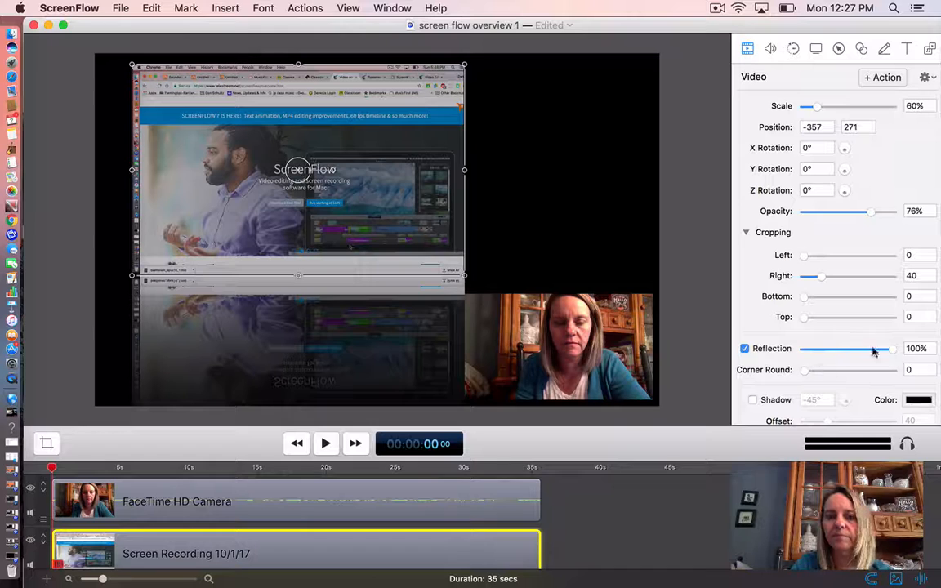
{"action": "left_click_drag", "start_coordinate": [893, 350], "coordinate": [810, 368]}
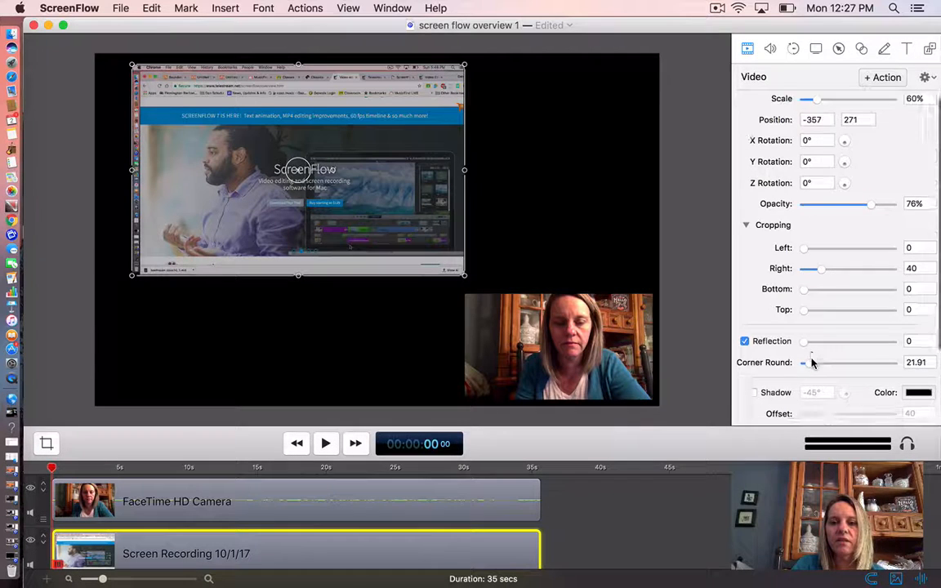
- Try a shadow on the screen recording clip and switch it off again
{"action": "scroll", "coordinate": [810, 352], "scroll_direction": "down", "scroll_amount": 3}
{"action": "left_click", "coordinate": [752, 295]}
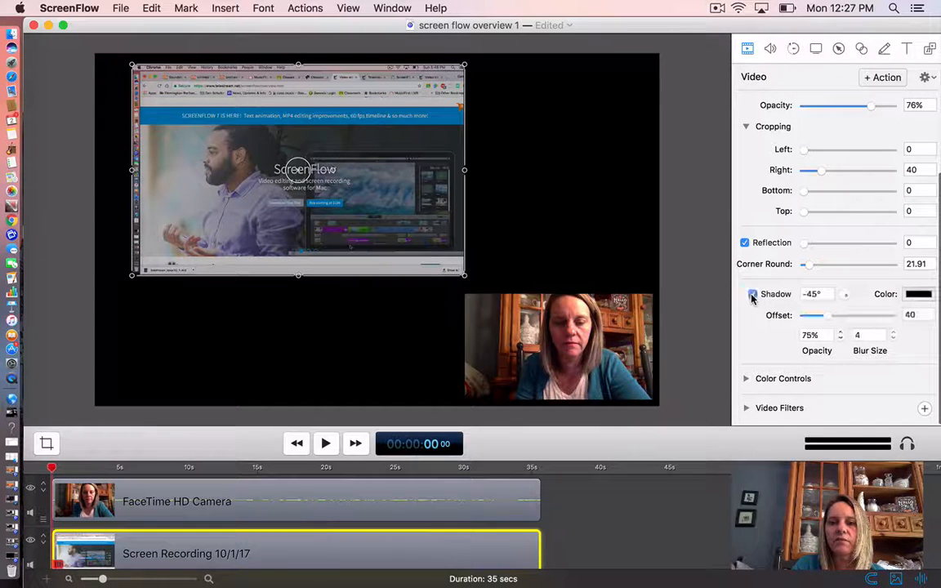
{"action": "left_click", "coordinate": [753, 295]}
- Expand the color controls and raise the screen recording's saturation to 106%
{"action": "left_click", "coordinate": [746, 378]}
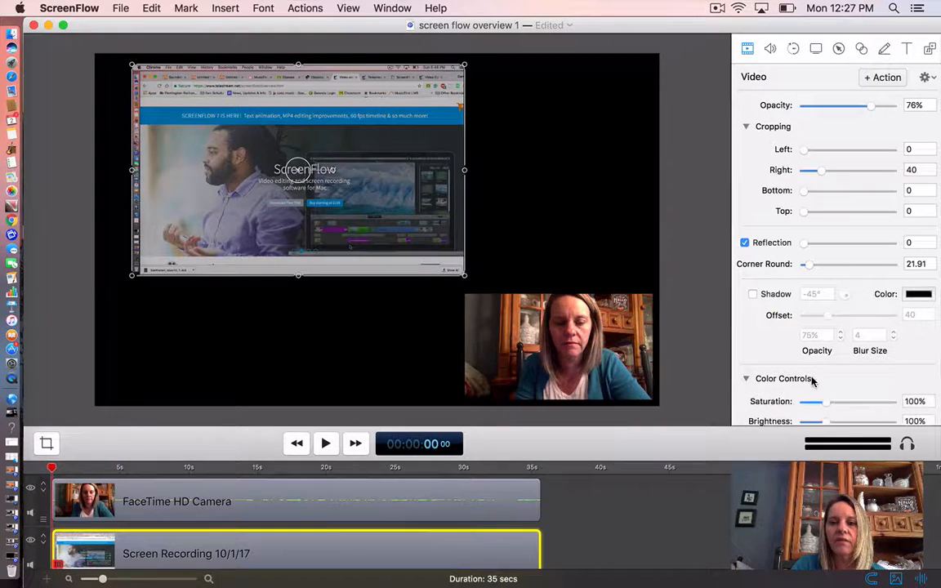
{"action": "scroll", "coordinate": [792, 371], "scroll_direction": "down", "scroll_amount": 2}
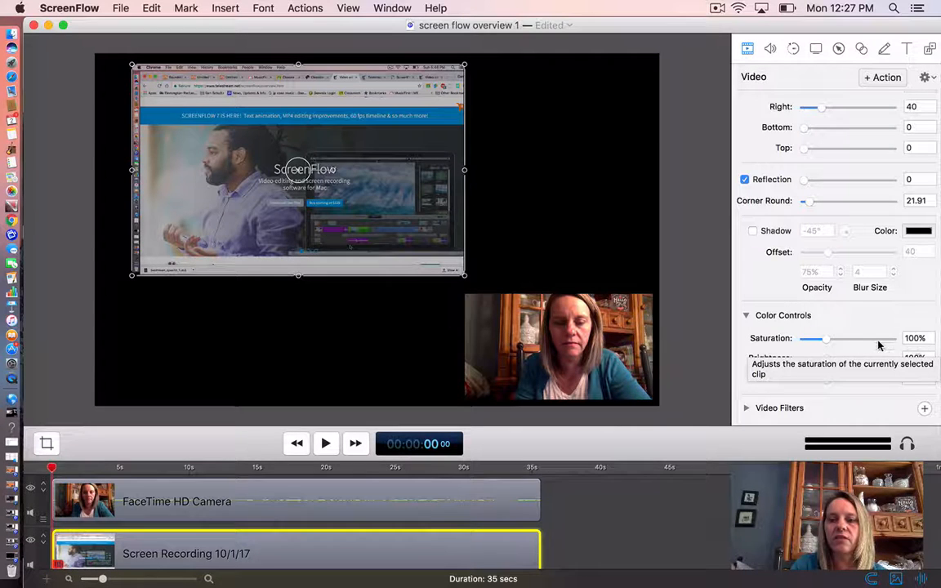
{"action": "mouse_move", "coordinate": [828, 340]}
{"action": "left_mouse_down"}
{"action": "mouse_move", "coordinate": [908, 336]}
{"action": "mouse_move", "coordinate": [828, 338]}
{"action": "left_mouse_up"}
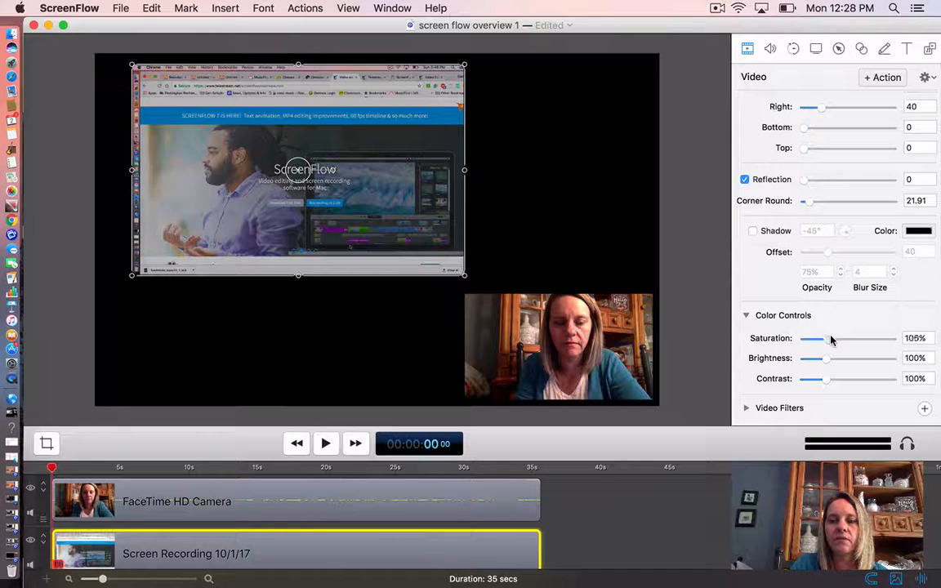
- Add the Comic Effect video filter from the Stylize category to the screen recording clip
{"action": "left_click", "coordinate": [747, 409]}
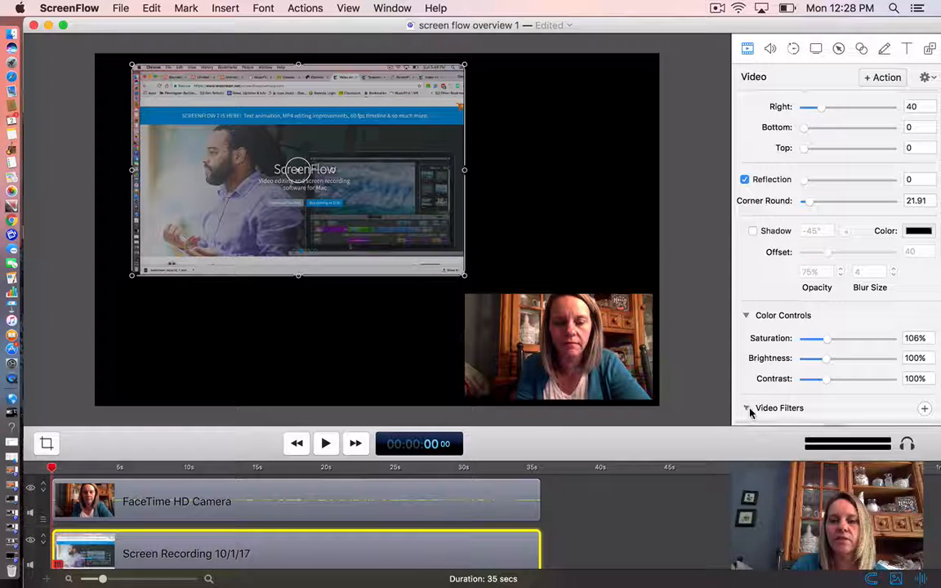
{"action": "left_click", "coordinate": [926, 384]}
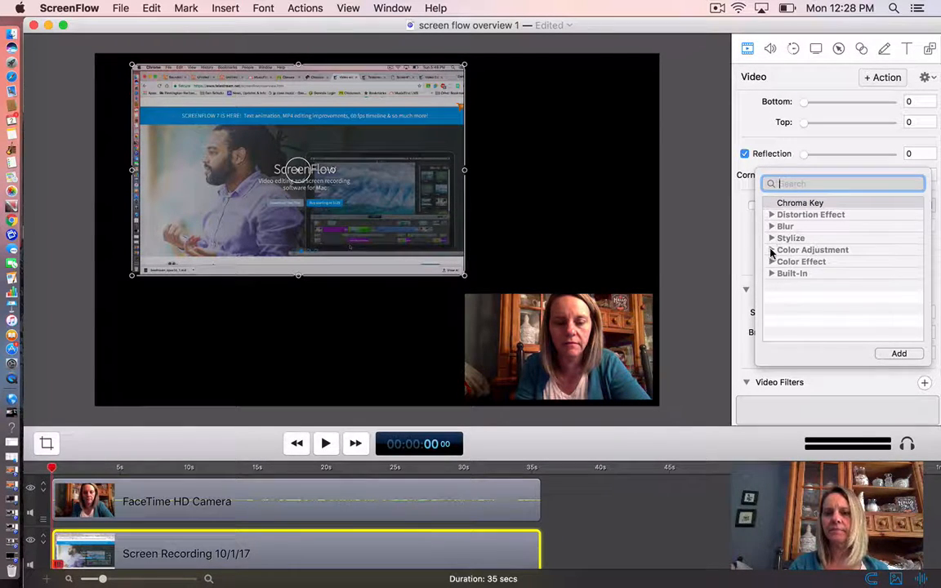
{"action": "left_click", "coordinate": [771, 238]}
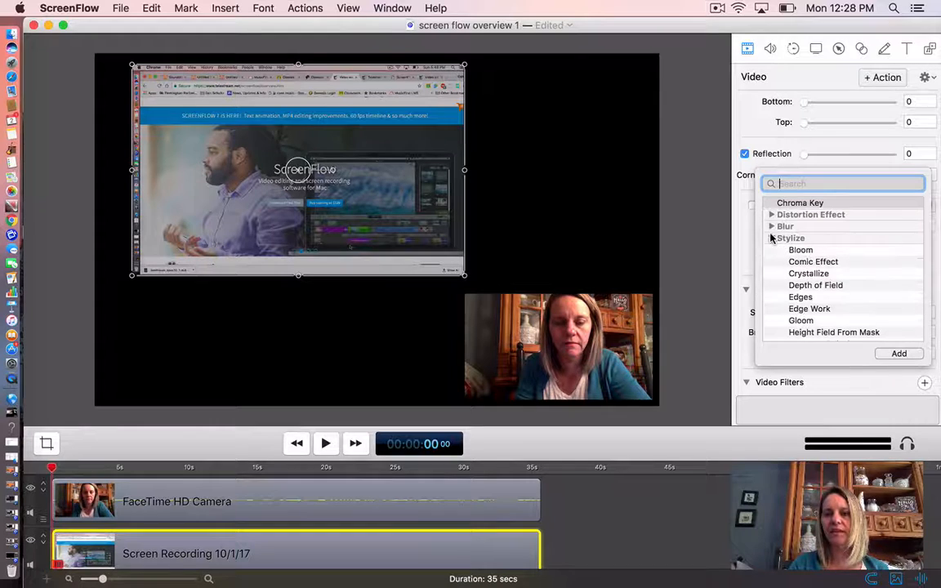
{"action": "left_click", "coordinate": [811, 263]}
{"action": "left_click", "coordinate": [898, 353]}
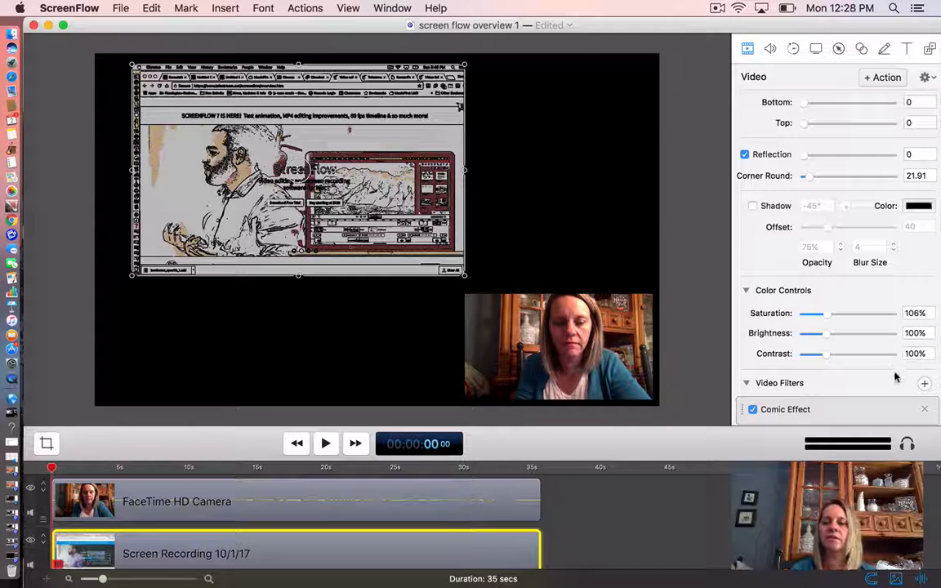
- Remove the Comic Effect filter from the screen recording clip
{"action": "left_click", "coordinate": [926, 409]}
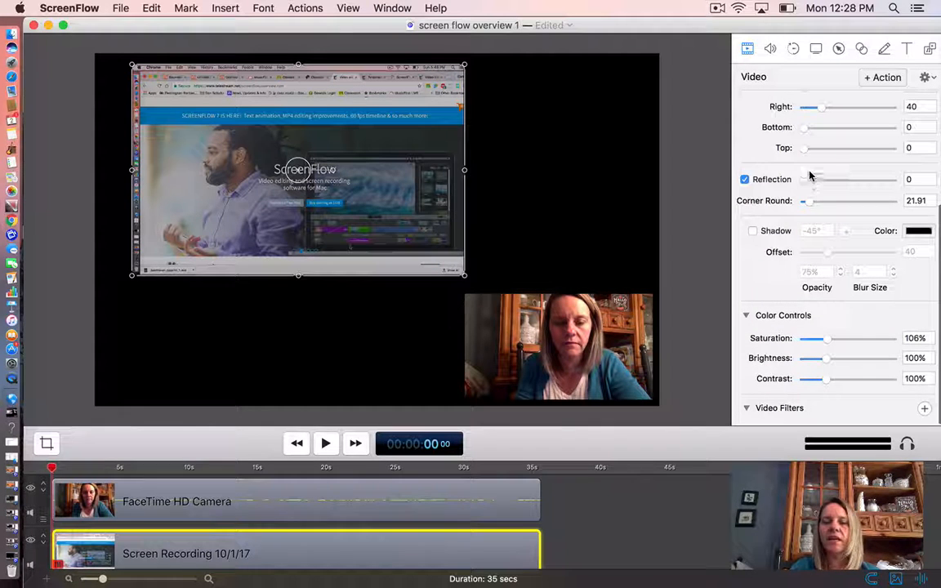
- Lower the FaceTime HD Camera clip's audio volume to 80% and expand its audio mix channels
{"action": "left_click", "coordinate": [771, 51]}
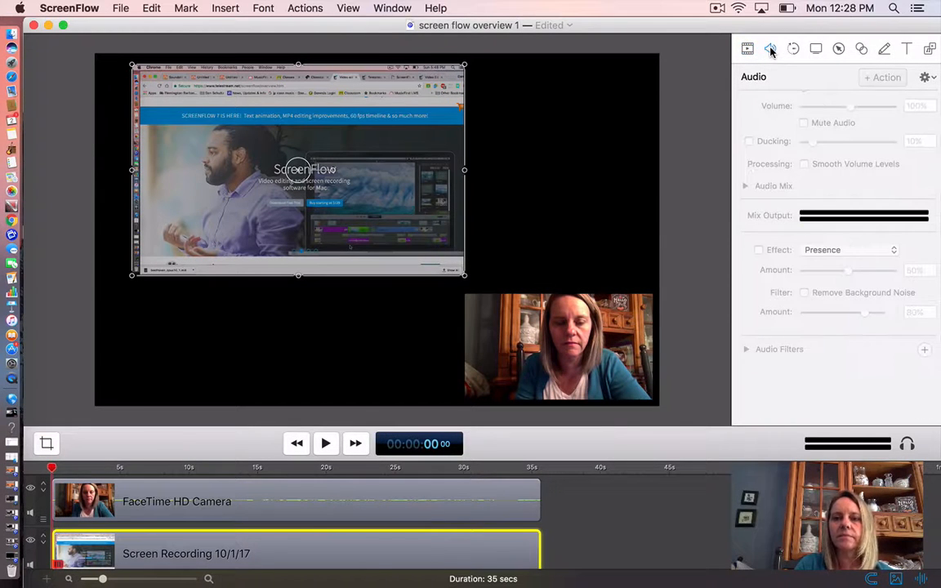
{"action": "left_click", "coordinate": [521, 305]}
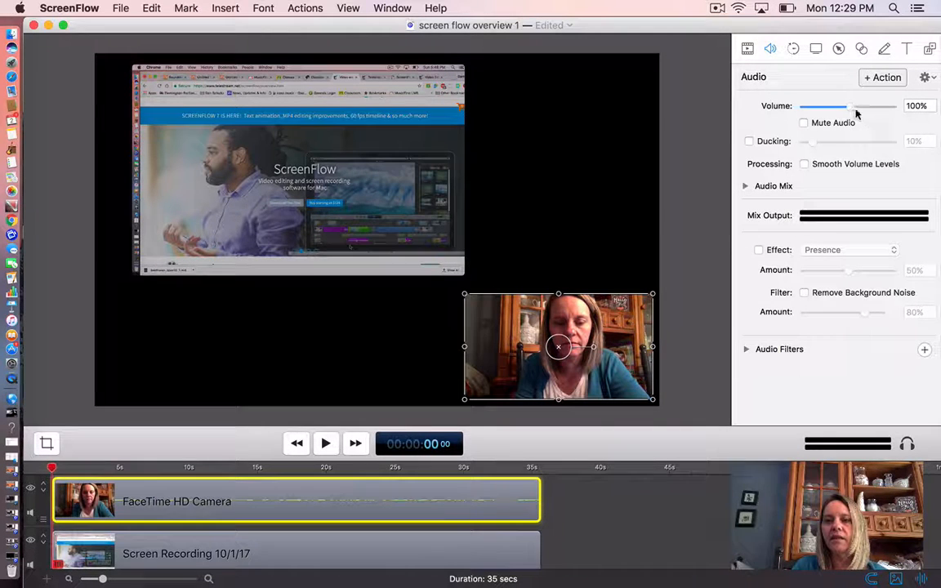
{"action": "mouse_move", "coordinate": [852, 112]}
{"action": "left_mouse_down"}
{"action": "mouse_move", "coordinate": [860, 108]}
{"action": "mouse_move", "coordinate": [842, 114]}
{"action": "left_mouse_up"}
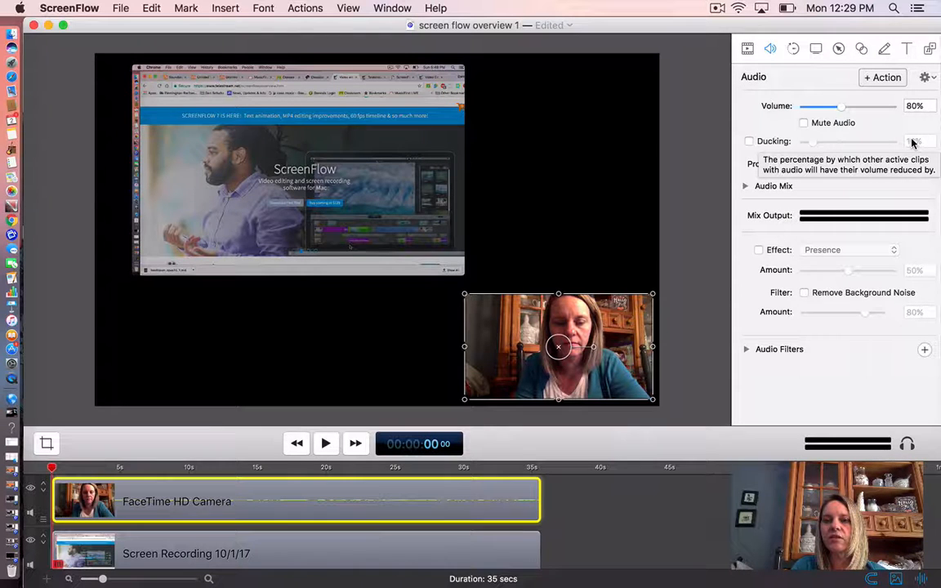
{"action": "left_click", "coordinate": [745, 187]}
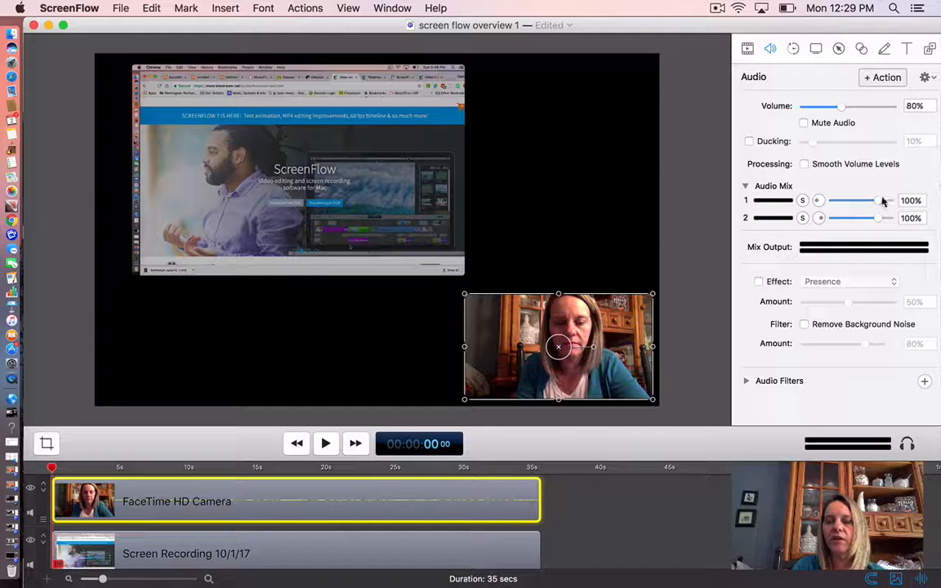
- Try the Large Chamber audio effect on the camera clip, play a few seconds to hear it, and switch it off again
{"action": "left_click", "coordinate": [759, 282]}
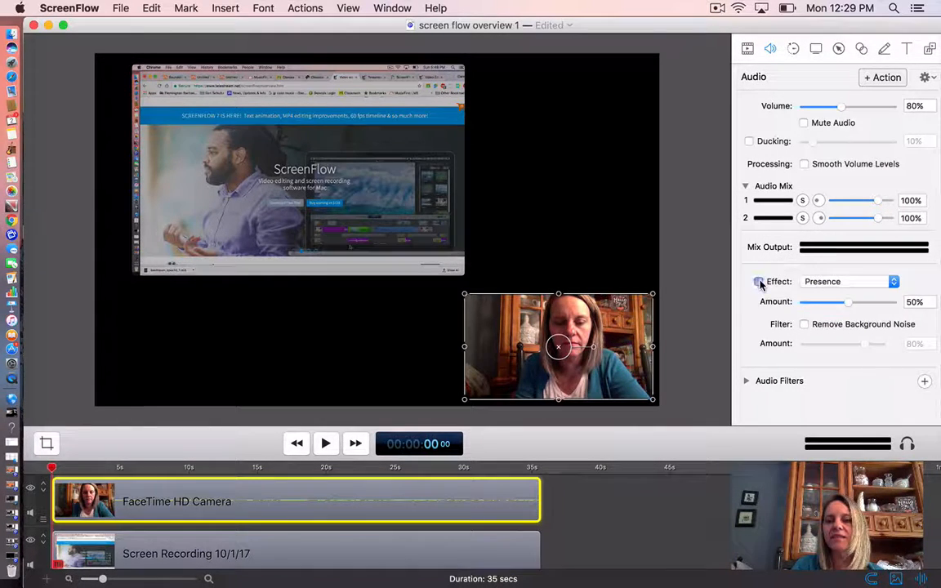
{"action": "left_click", "coordinate": [893, 282]}
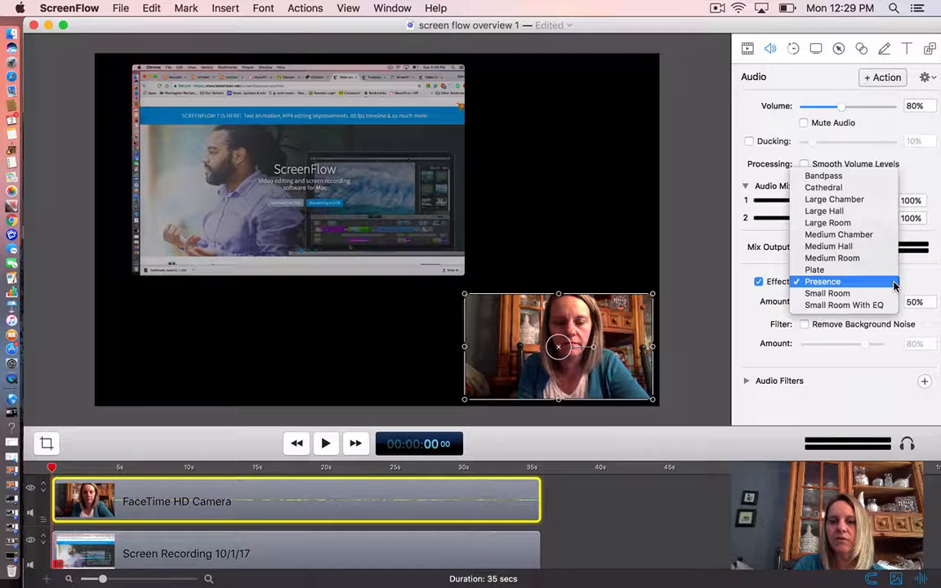
{"action": "left_click", "coordinate": [866, 200]}
{"action": "left_click", "coordinate": [325, 443]}
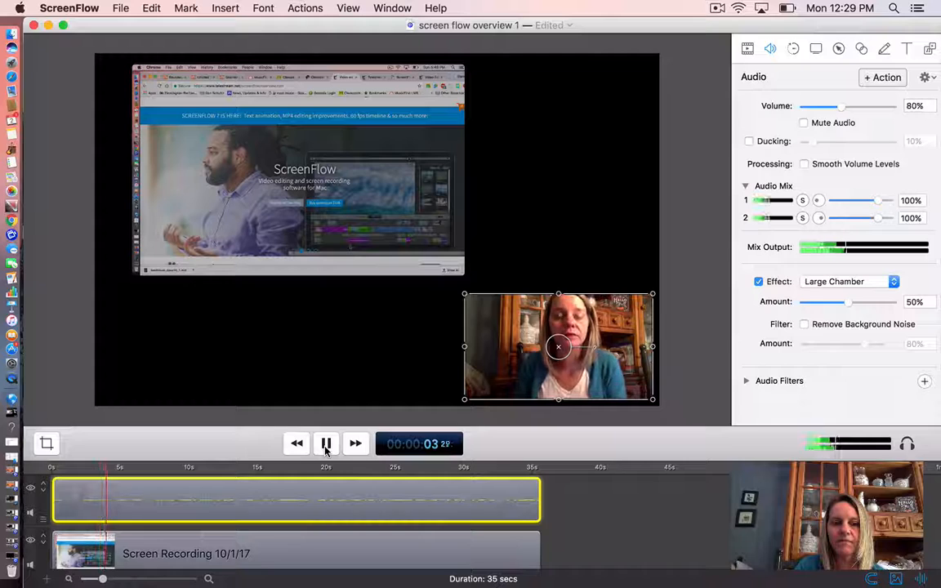
{"action": "left_click", "coordinate": [325, 444]}
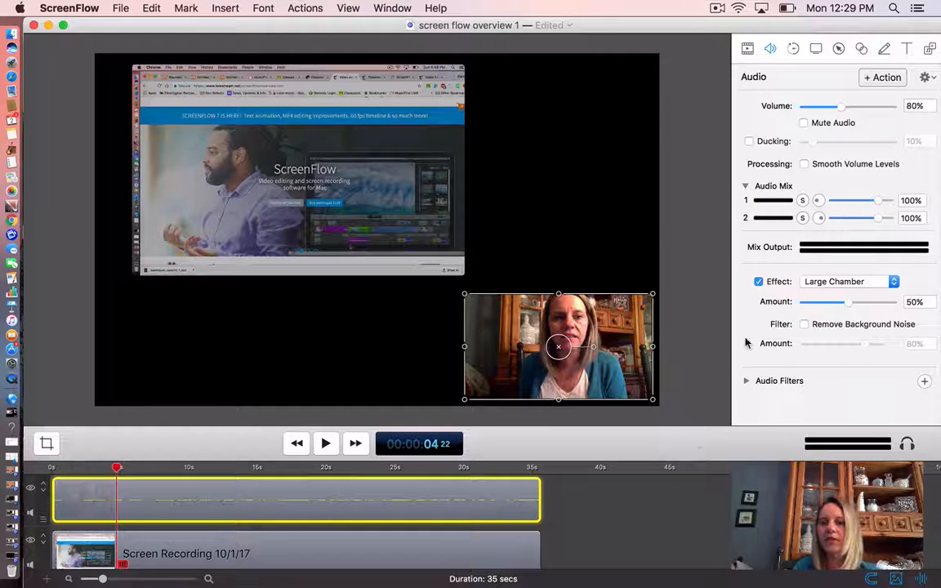
{"action": "left_click", "coordinate": [759, 283]}
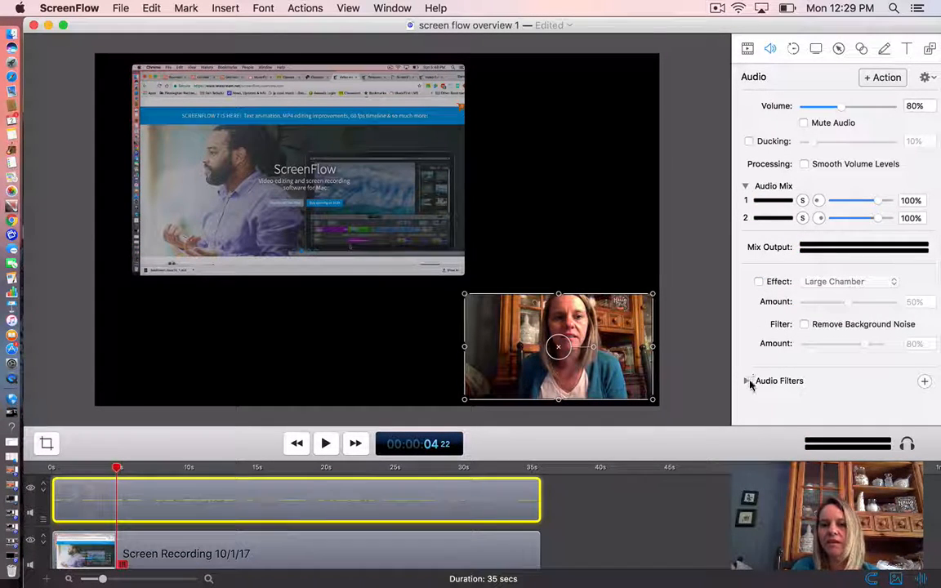
- Look through the audio filters available for the camera clip without adding one
{"action": "left_click", "coordinate": [747, 382]}
{"action": "left_click", "coordinate": [923, 381]}
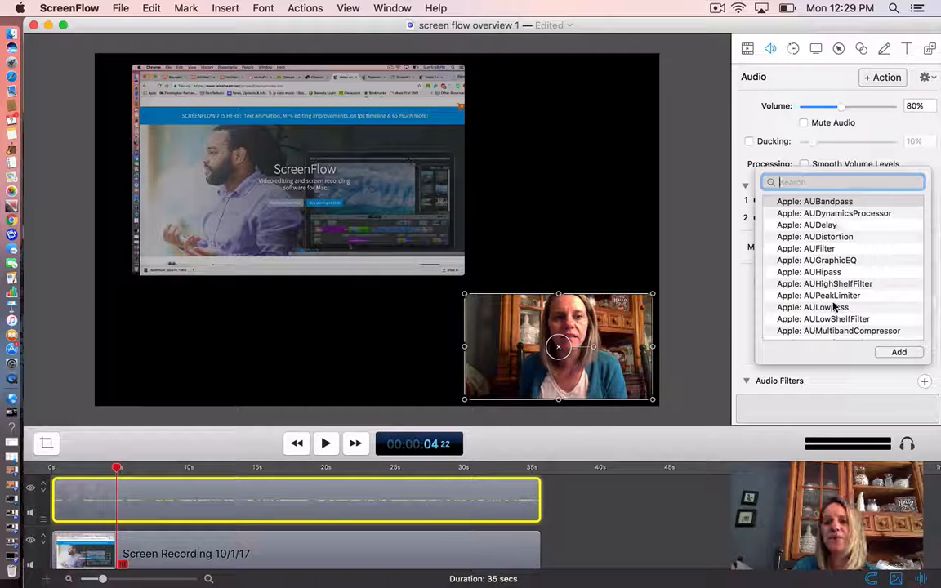
{"action": "left_click", "coordinate": [936, 279]}
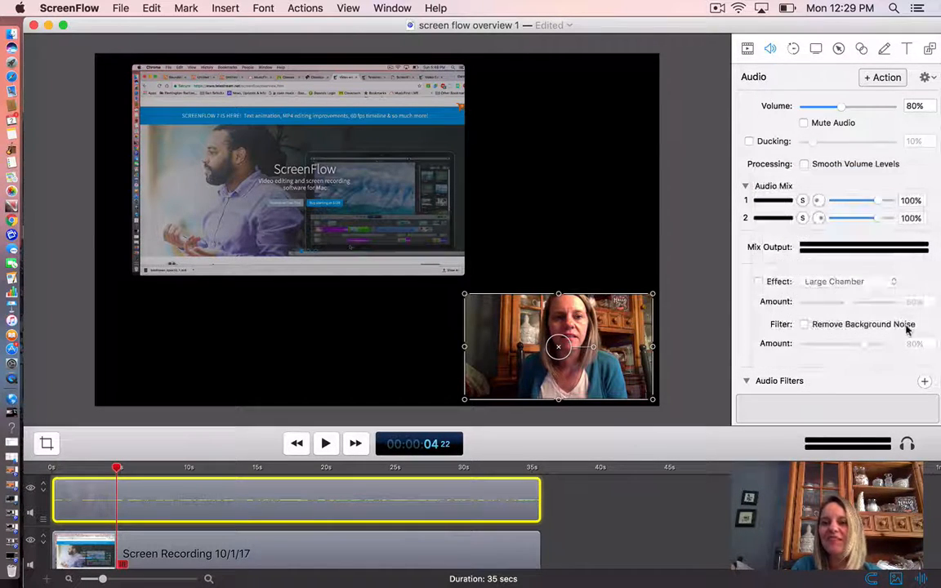
- Add a video motion action to the screen recording clip and set its effect to Pulse
{"action": "left_click", "coordinate": [793, 48]}
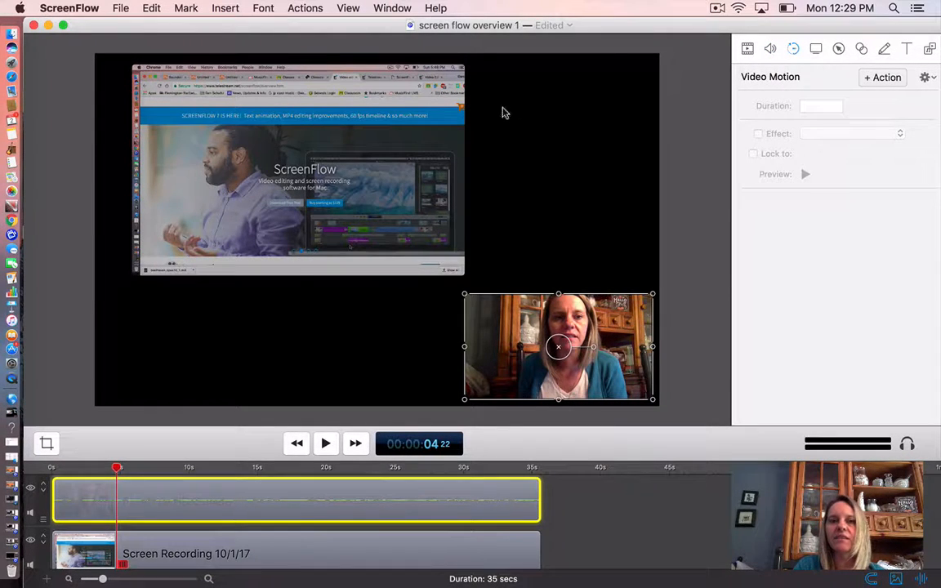
{"action": "left_click", "coordinate": [382, 124]}
{"action": "left_click", "coordinate": [878, 79]}
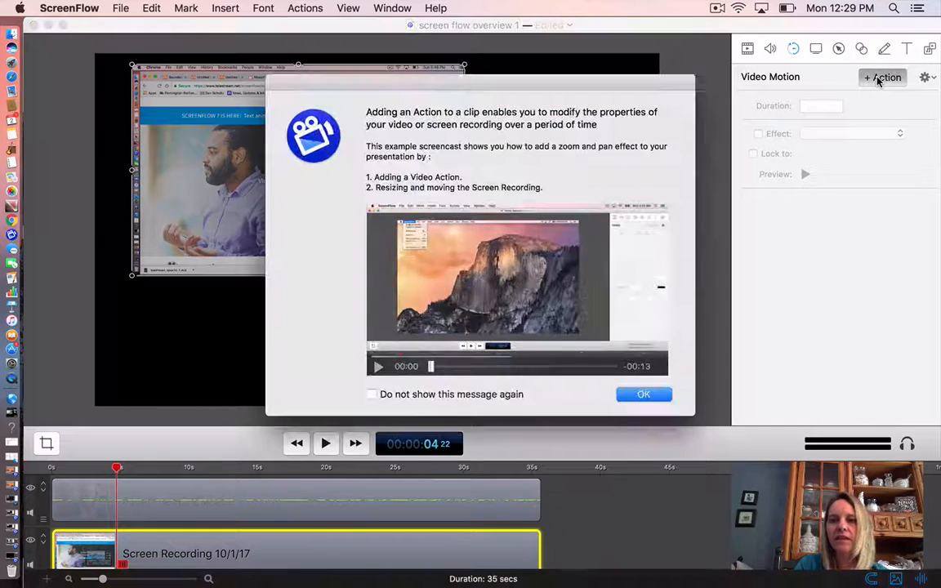
{"action": "left_click", "coordinate": [641, 394]}
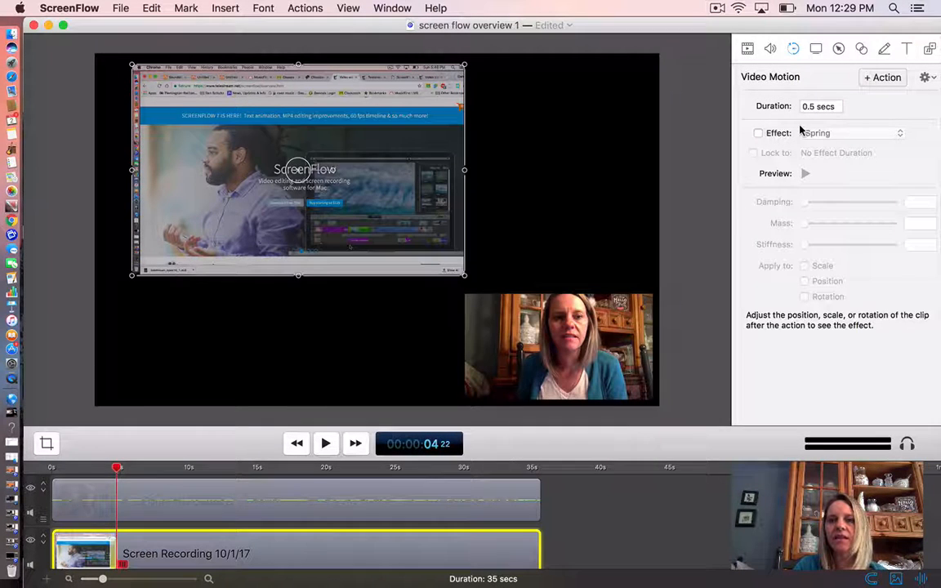
{"action": "left_click", "coordinate": [758, 133]}
{"action": "left_click", "coordinate": [871, 137]}
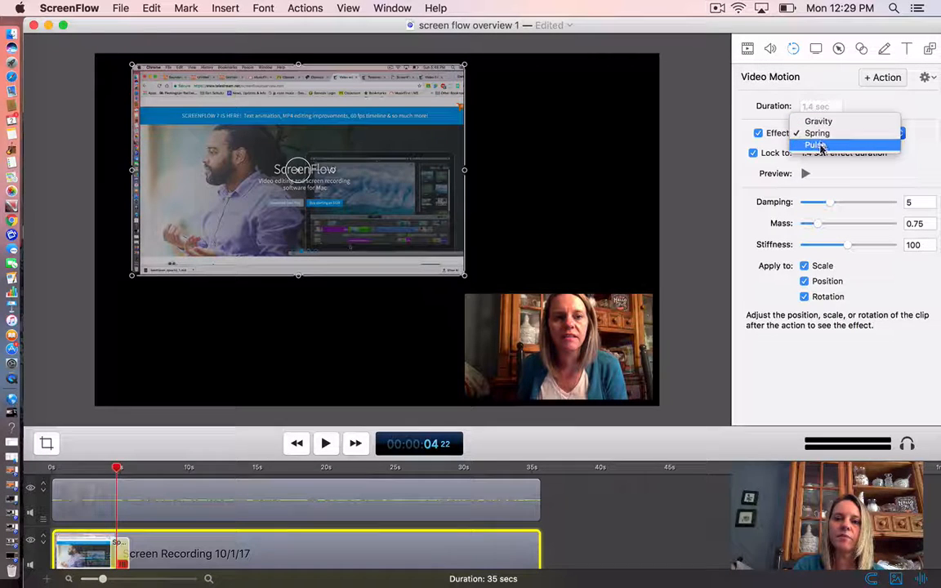
{"action": "left_click", "coordinate": [816, 144]}
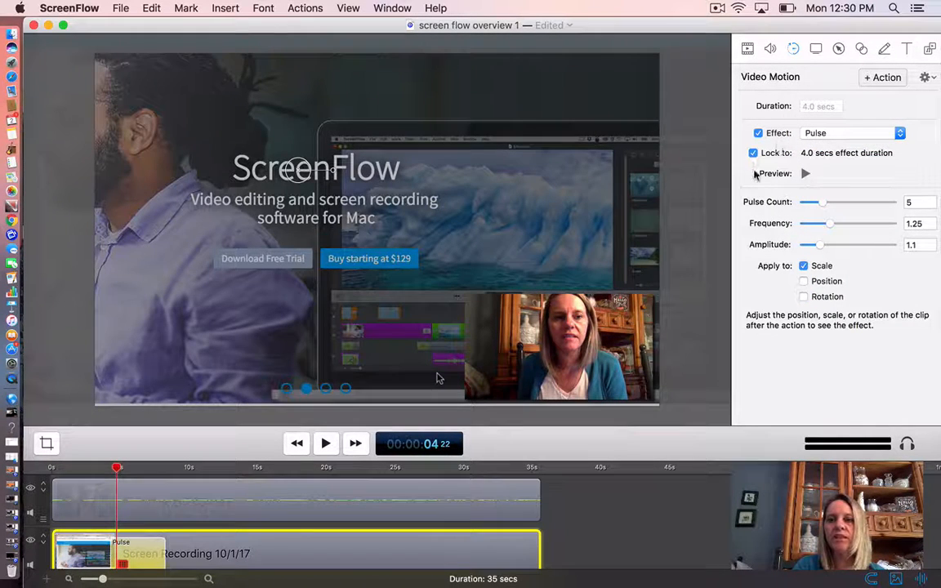
- Set the Pulse effect's count to 7, frequency to 1.63 and amplitude to 0.49, and preview the motion
{"action": "left_click_drag", "start_coordinate": [827, 204], "coordinate": [834, 203]}
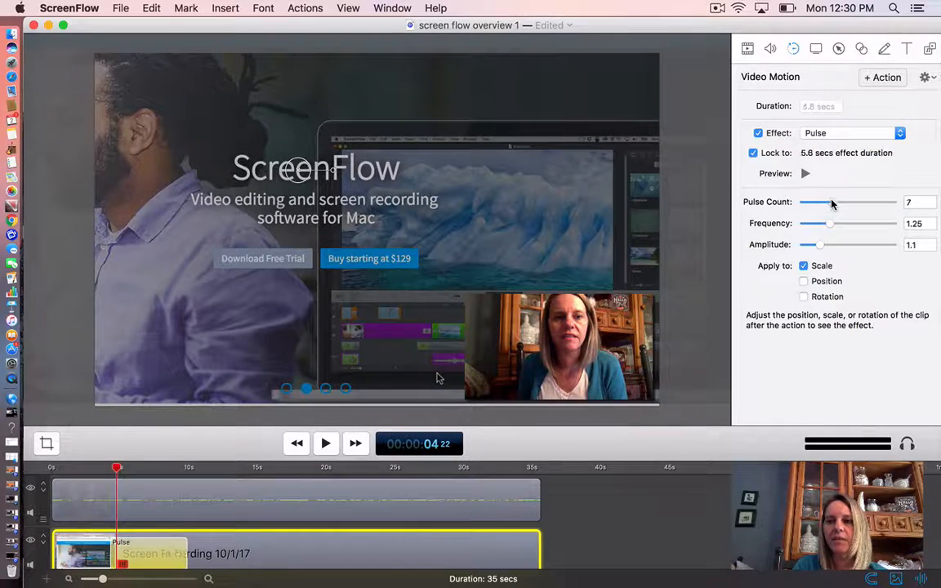
{"action": "left_click_drag", "start_coordinate": [820, 252], "coordinate": [839, 224]}
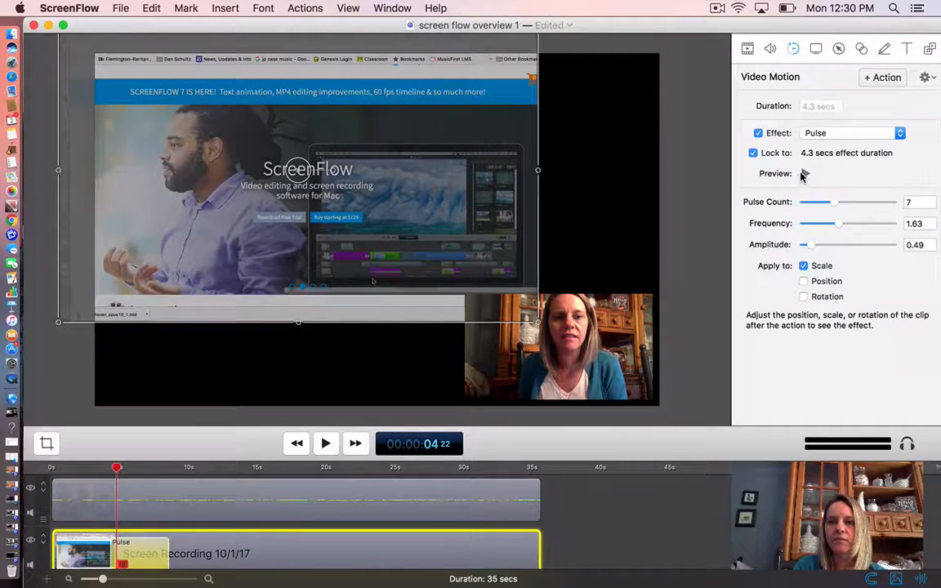
{"action": "left_click", "coordinate": [804, 173]}
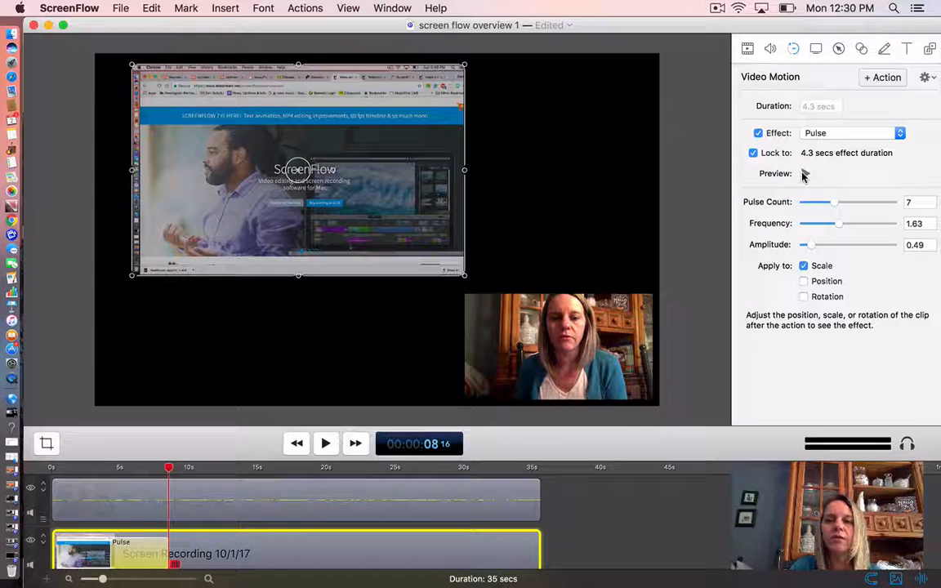
- Show the screen recording properties, and enlarge and reposition the recording until it nearly fills the canvas
{"action": "left_click", "coordinate": [816, 49]}
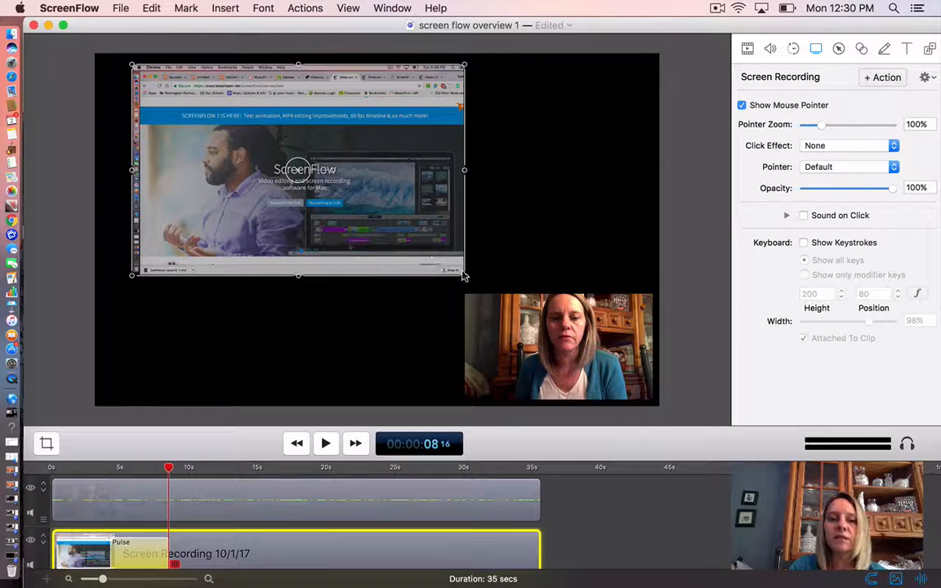
{"action": "left_click_drag", "start_coordinate": [463, 276], "coordinate": [649, 414]}
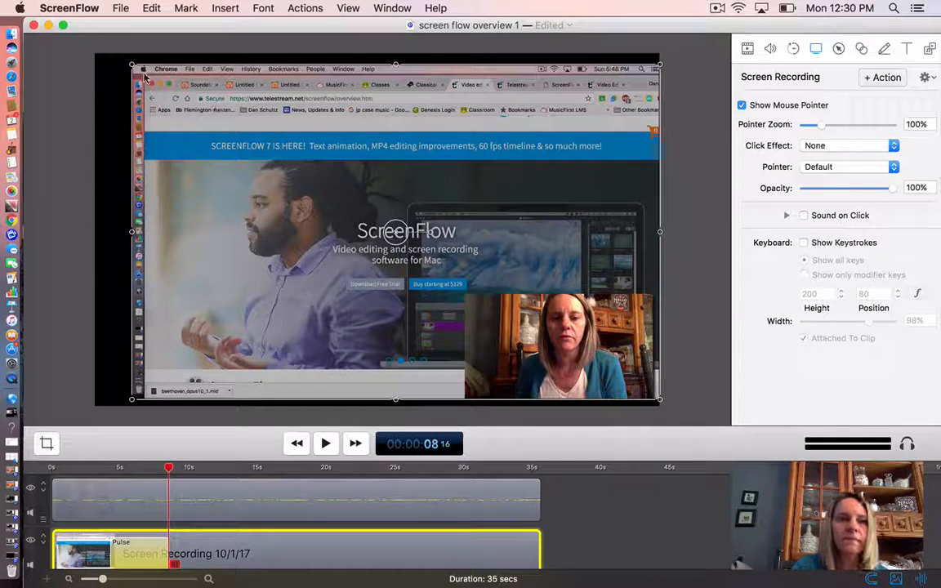
{"action": "left_click_drag", "start_coordinate": [132, 64], "coordinate": [115, 54]}
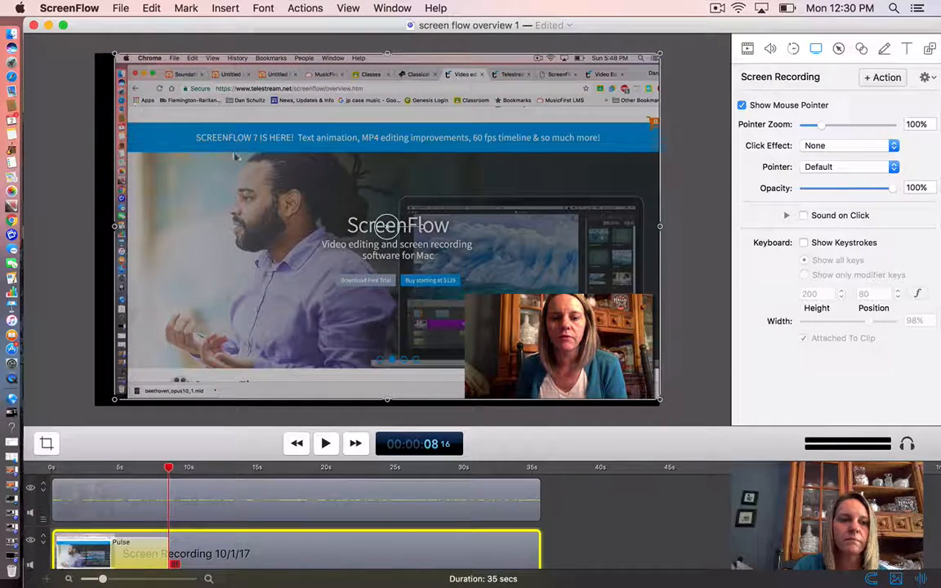
{"action": "left_click_drag", "start_coordinate": [234, 155], "coordinate": [215, 158]}
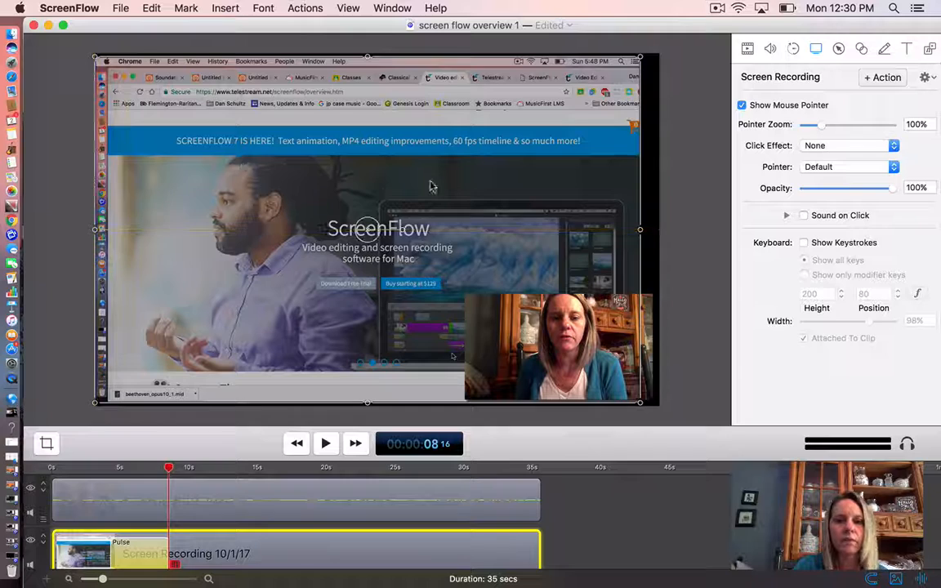
{"action": "left_click", "coordinate": [644, 235]}
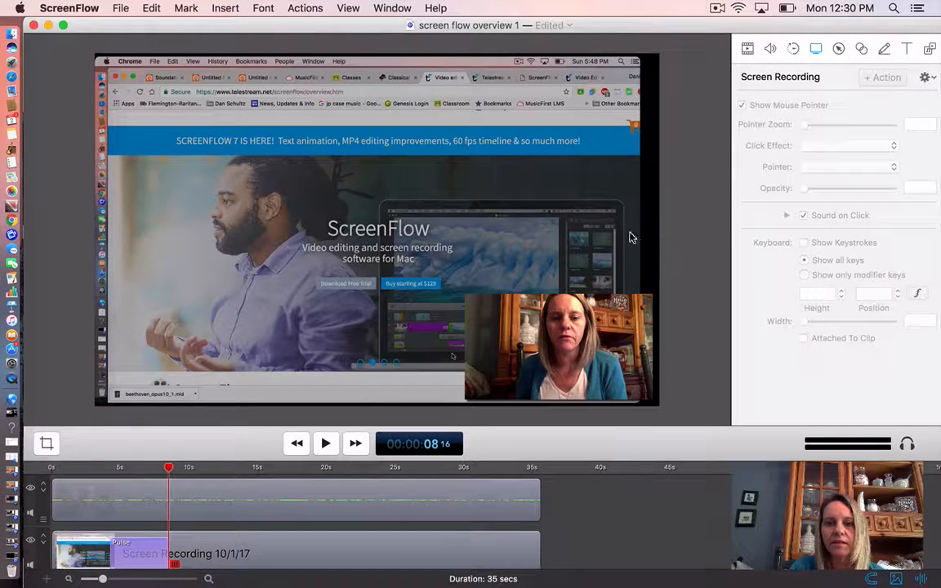
{"action": "left_click", "coordinate": [633, 236]}
{"action": "left_click_drag", "start_coordinate": [642, 236], "coordinate": [654, 235]}
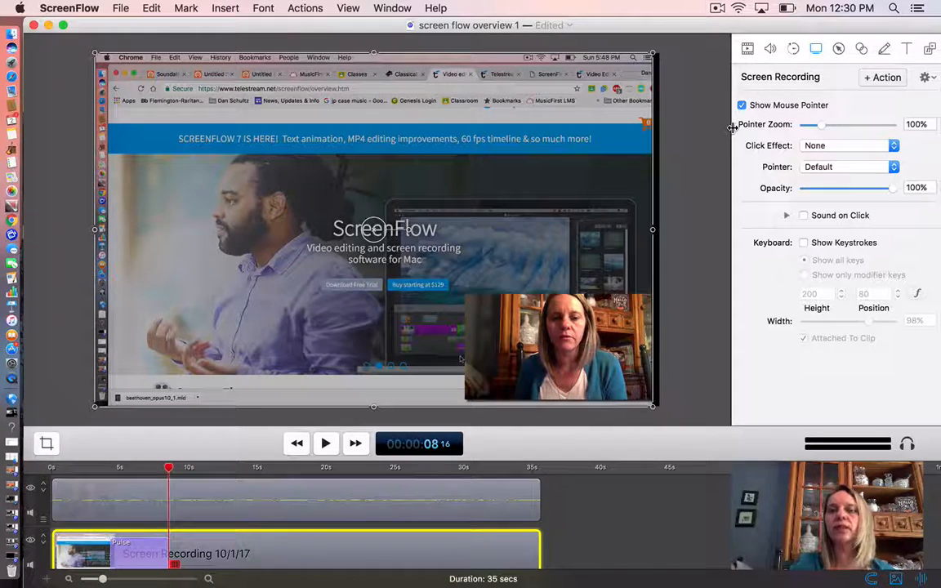
- Set the recording's click effect to Radar and pointer zoom to 500%, shrinking the clip on the canvas to reveal its pointer
{"action": "left_click", "coordinate": [895, 147]}
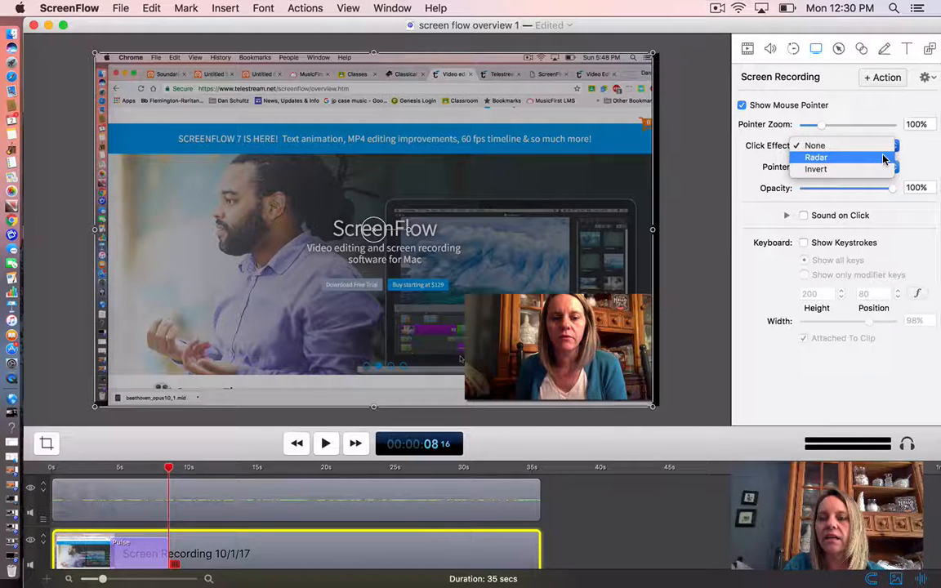
{"action": "left_click", "coordinate": [889, 155]}
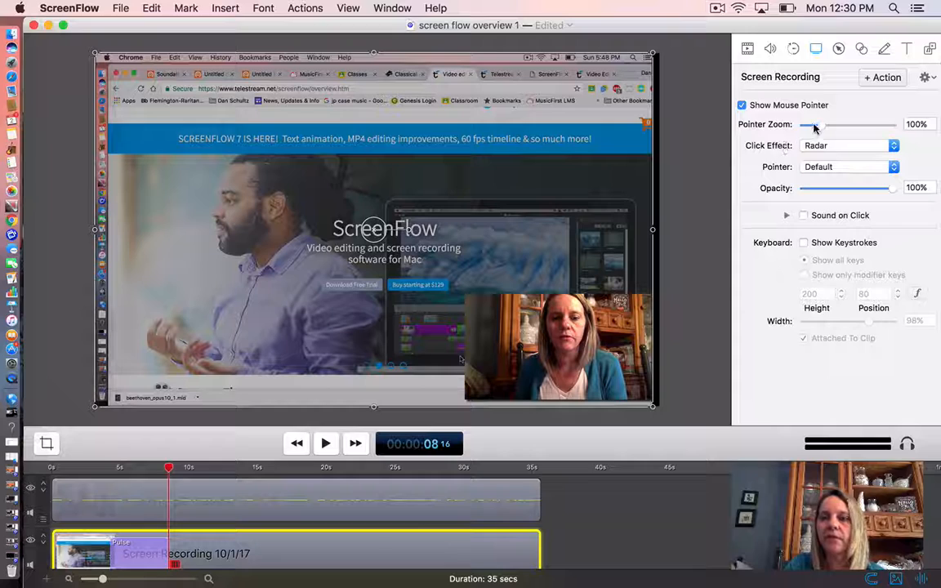
{"action": "left_click_drag", "start_coordinate": [814, 127], "coordinate": [893, 126]}
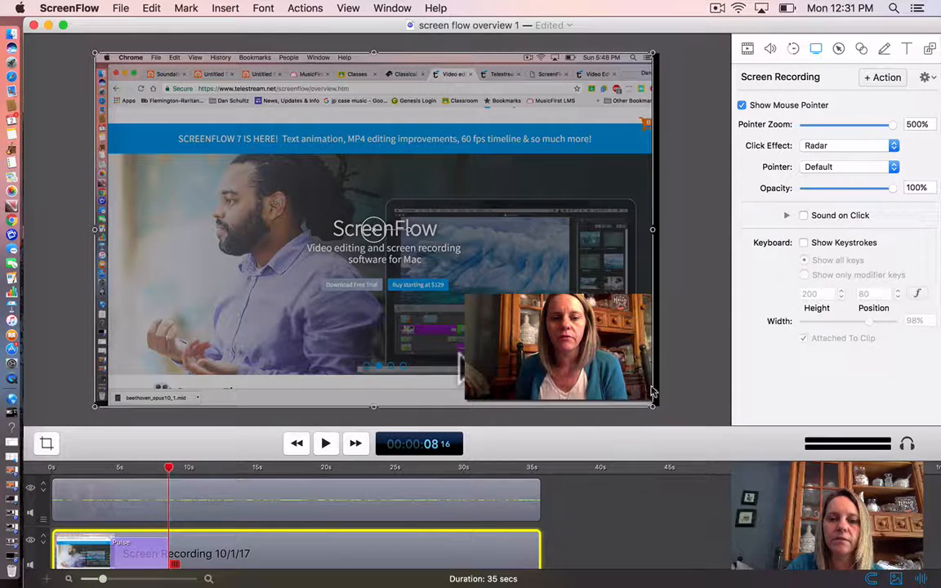
{"action": "left_click_drag", "start_coordinate": [653, 406], "coordinate": [528, 326]}
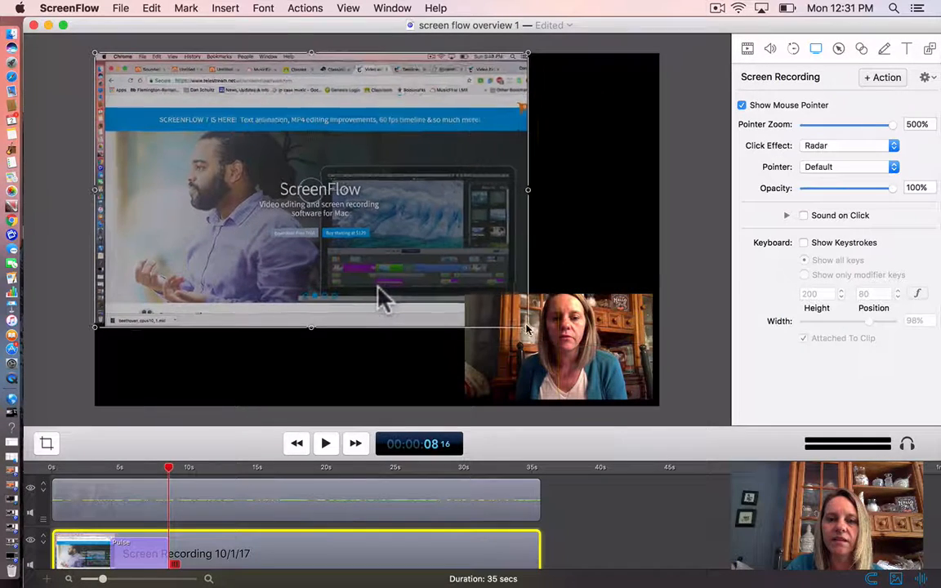
- Try the sound-on-click option with its volume and sound settings expanded, and switch it off again
{"action": "left_click", "coordinate": [803, 217]}
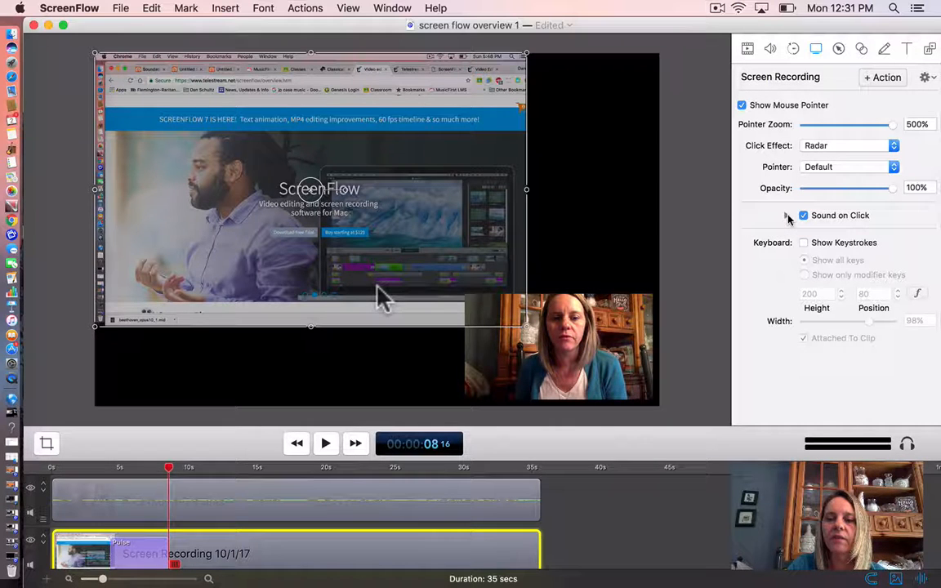
{"action": "left_click", "coordinate": [787, 216]}
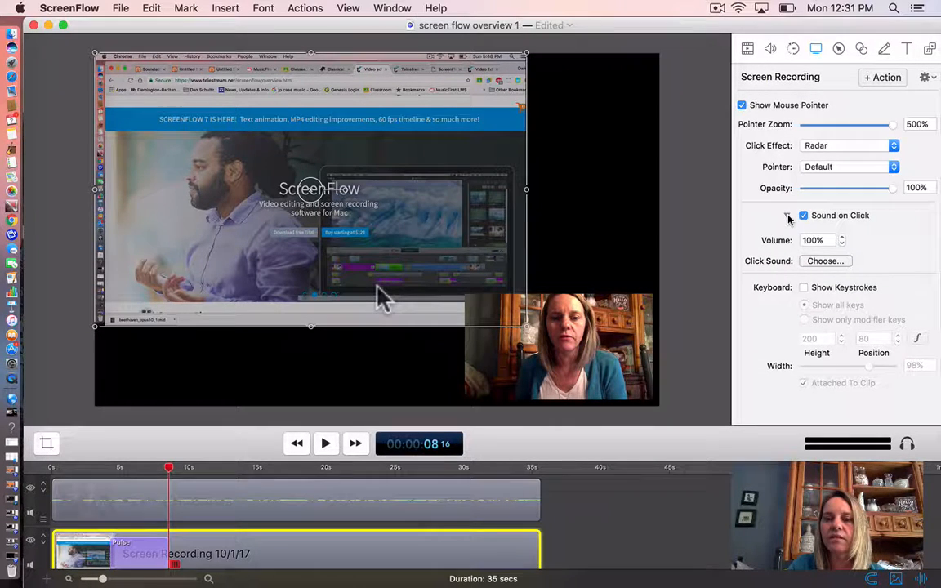
{"action": "left_click", "coordinate": [803, 217]}
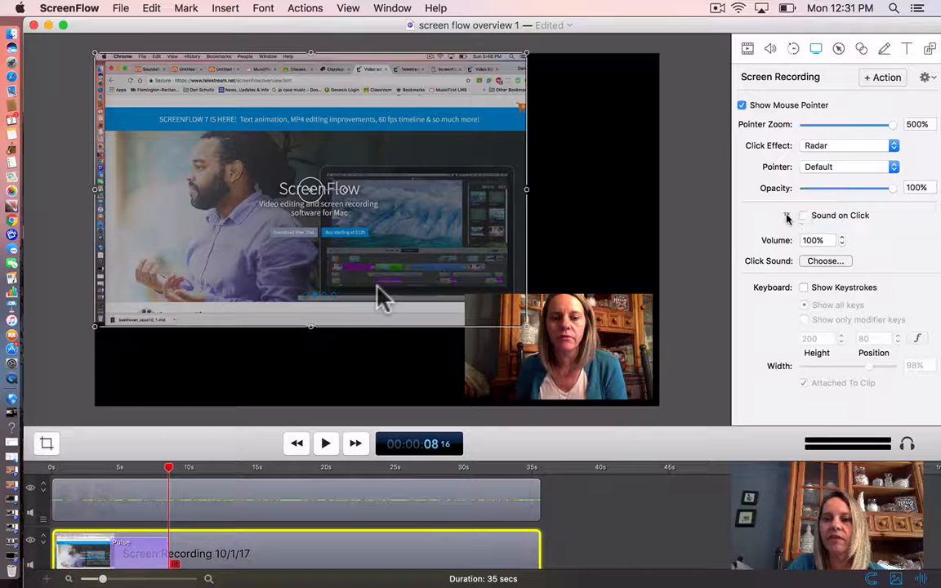
{"action": "left_click", "coordinate": [787, 217]}
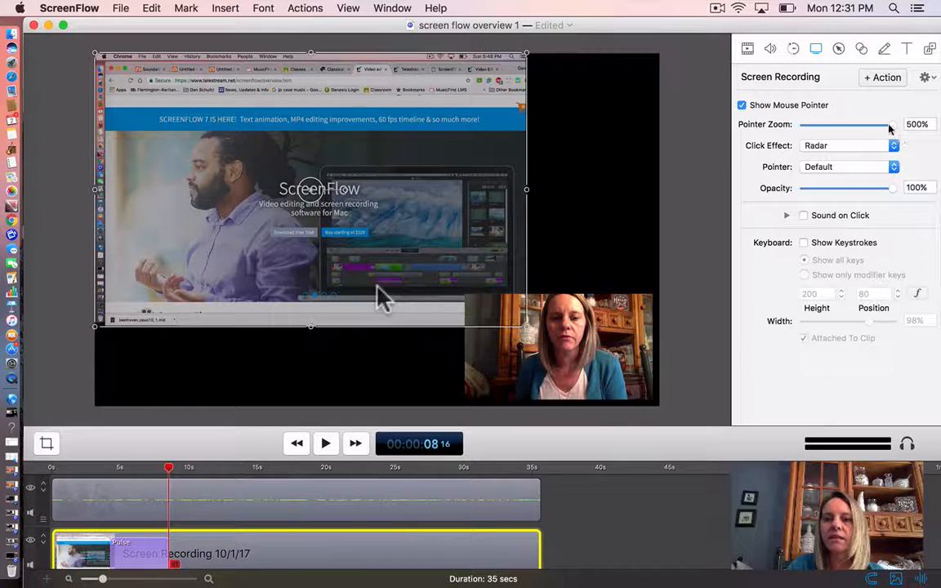
- Reduce the screen recording's pointer zoom to 241%
{"action": "left_click_drag", "start_coordinate": [892, 125], "coordinate": [849, 129]}
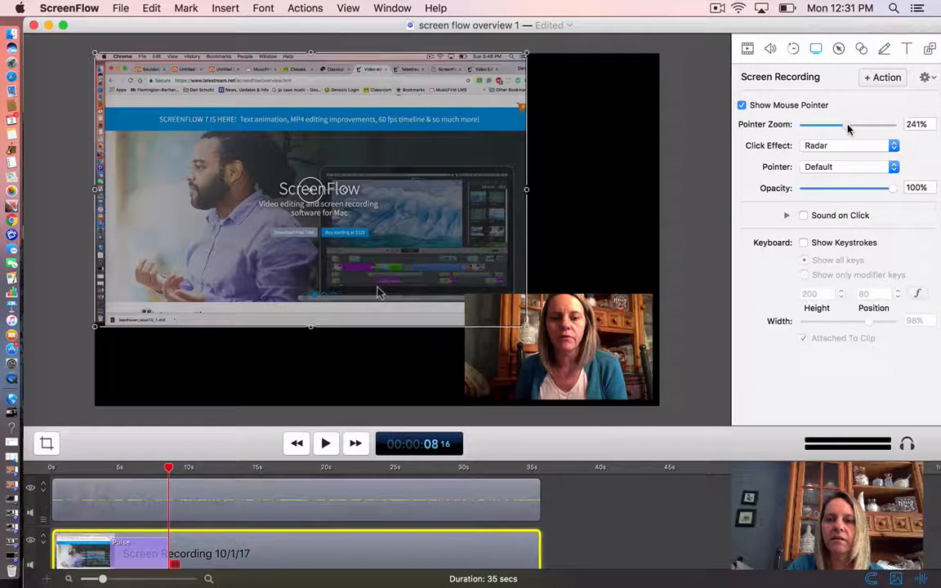
- Try the None click effect and restore Radar, and switch the screen recording's keystroke display on and off again
{"action": "left_click", "coordinate": [892, 147]}
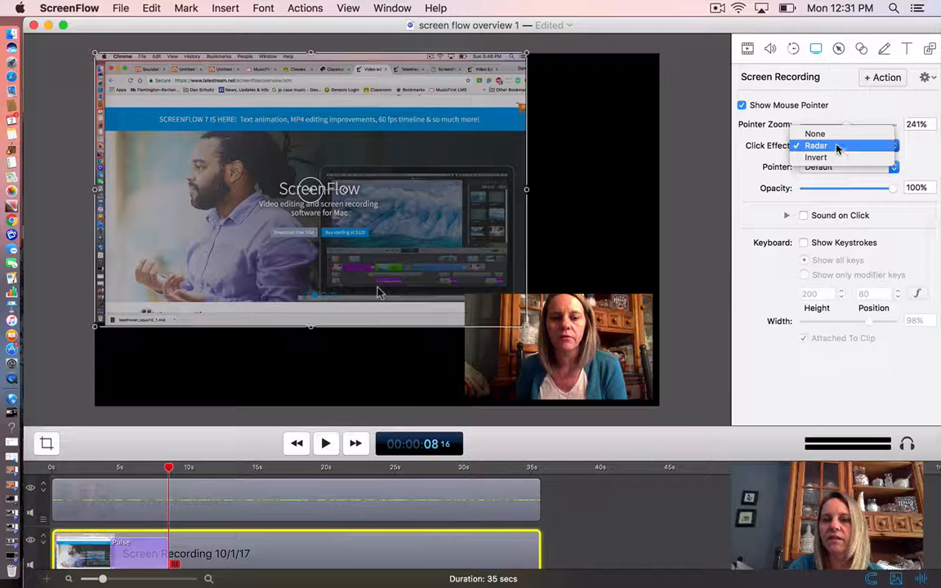
{"action": "left_click", "coordinate": [827, 134]}
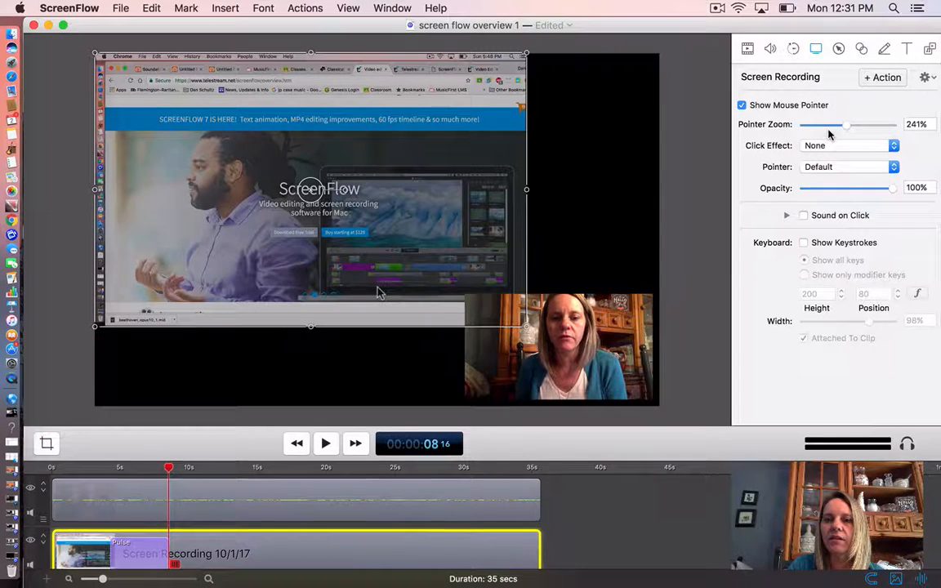
{"action": "left_click", "coordinate": [894, 152]}
{"action": "left_click", "coordinate": [871, 158]}
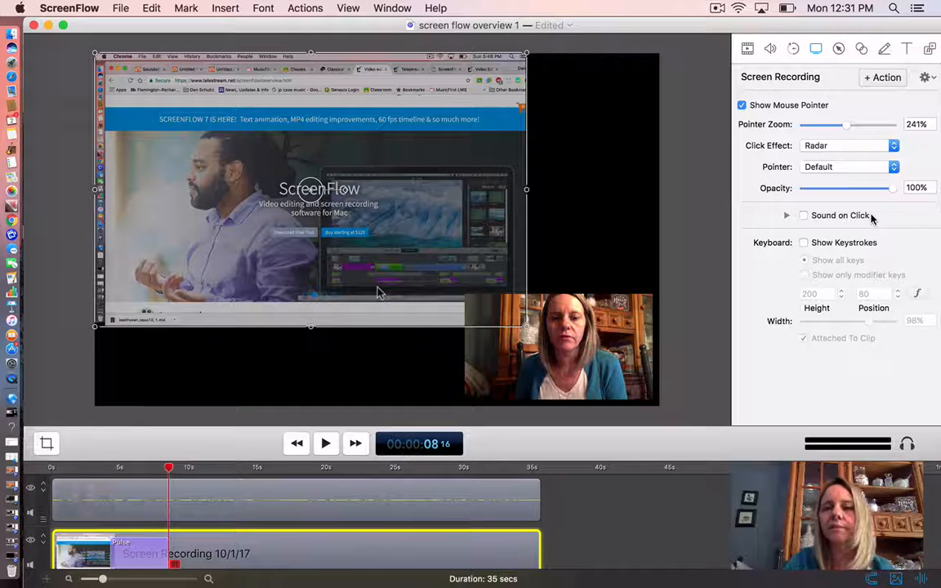
{"action": "left_click", "coordinate": [804, 243]}
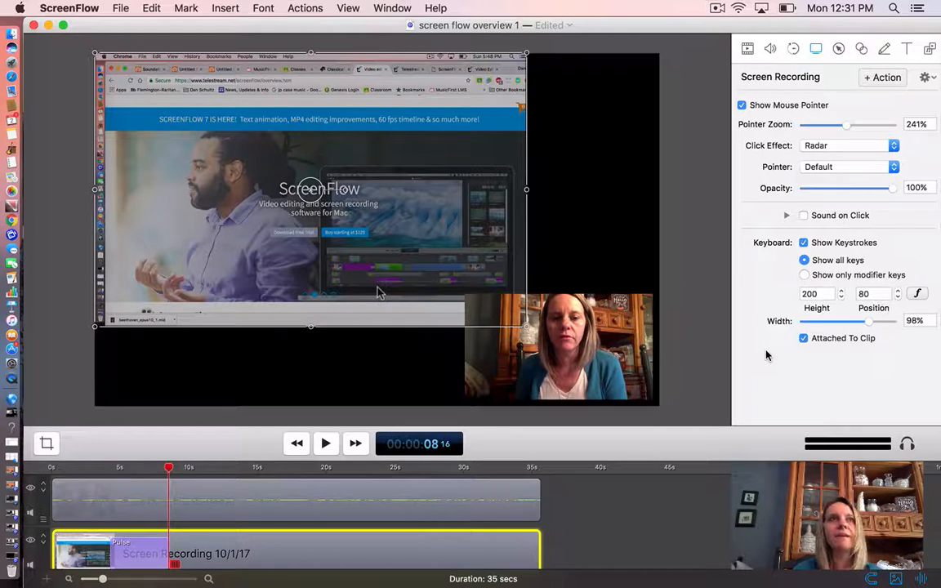
{"action": "left_click", "coordinate": [803, 243]}
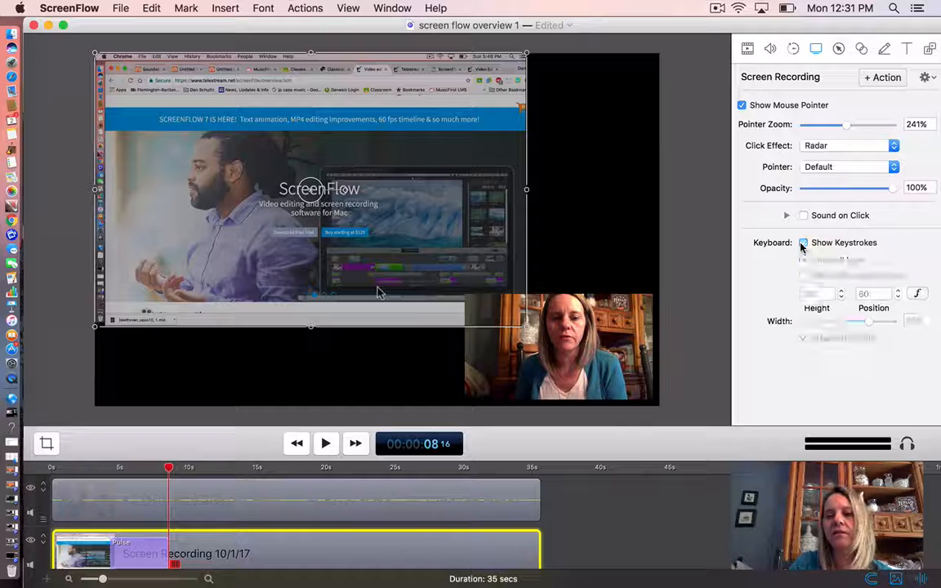
- Show the callout properties, enlarge the screen recording until it nearly fills the canvas, and add a callout action
{"action": "left_click", "coordinate": [839, 47]}
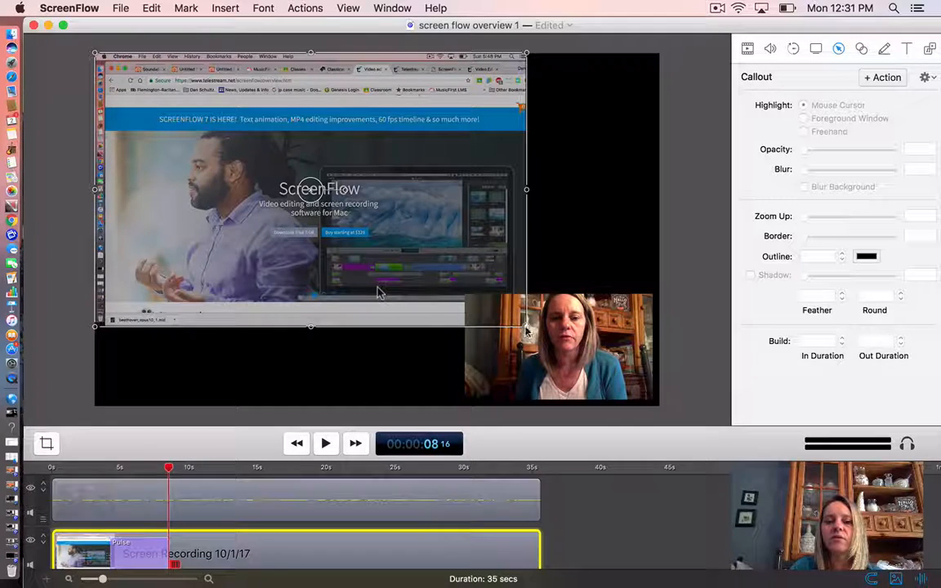
{"action": "left_click_drag", "start_coordinate": [527, 331], "coordinate": [668, 394]}
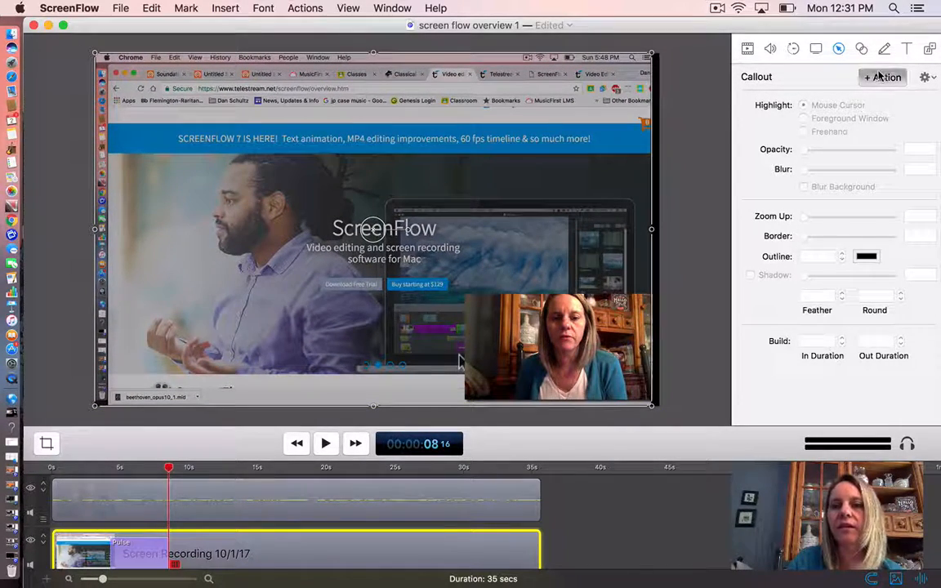
{"action": "left_click", "coordinate": [881, 76]}
{"action": "left_click", "coordinate": [643, 393]}
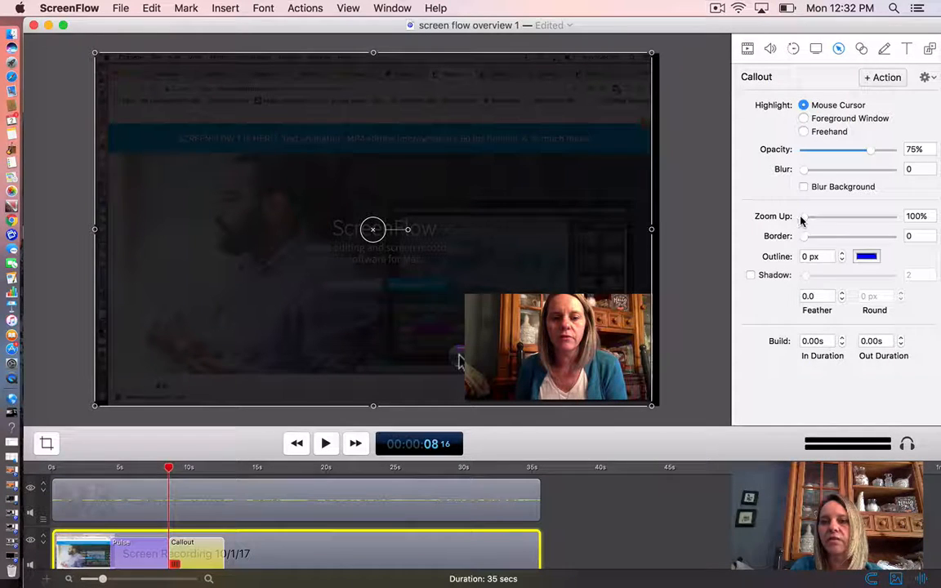
- Try the callout's zoom up at 500%, shrinking the clip to reveal the magnified pointer, and return it to 100%
{"action": "left_click_drag", "start_coordinate": [802, 219], "coordinate": [911, 218]}
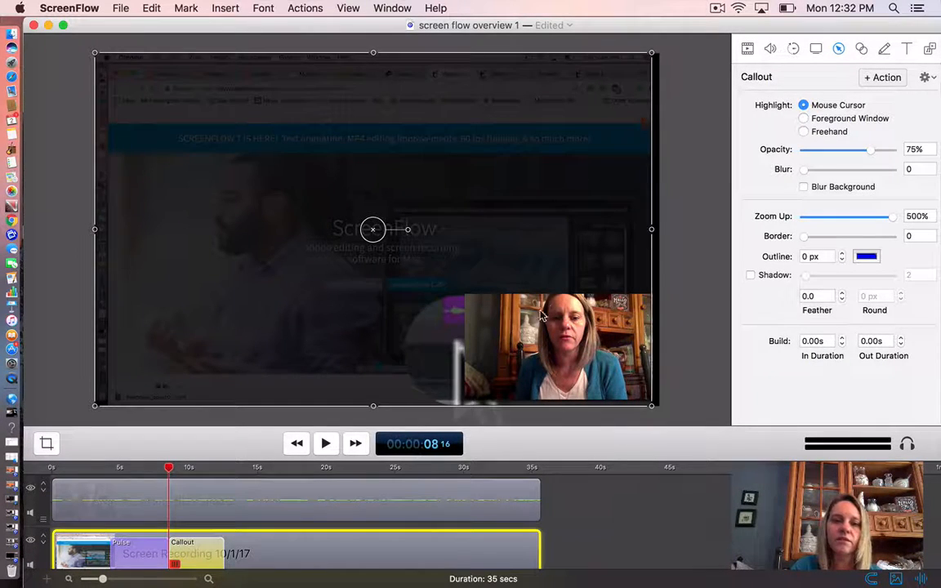
{"action": "left_click_drag", "start_coordinate": [629, 382], "coordinate": [552, 325]}
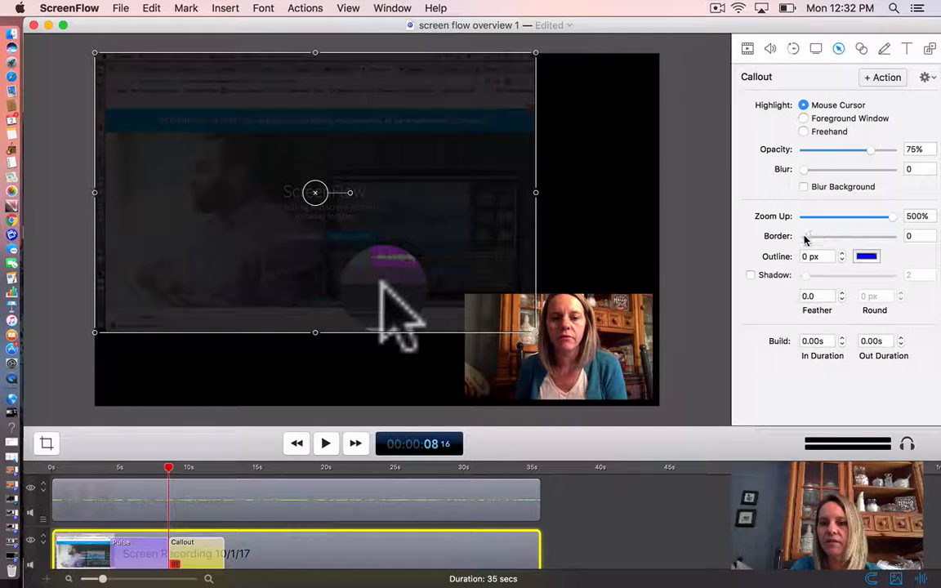
{"action": "mouse_move", "coordinate": [806, 237]}
{"action": "left_mouse_down"}
{"action": "mouse_move", "coordinate": [872, 236]}
{"action": "mouse_move", "coordinate": [796, 237]}
{"action": "left_mouse_up"}
{"action": "left_click_drag", "start_coordinate": [894, 221], "coordinate": [803, 221]}
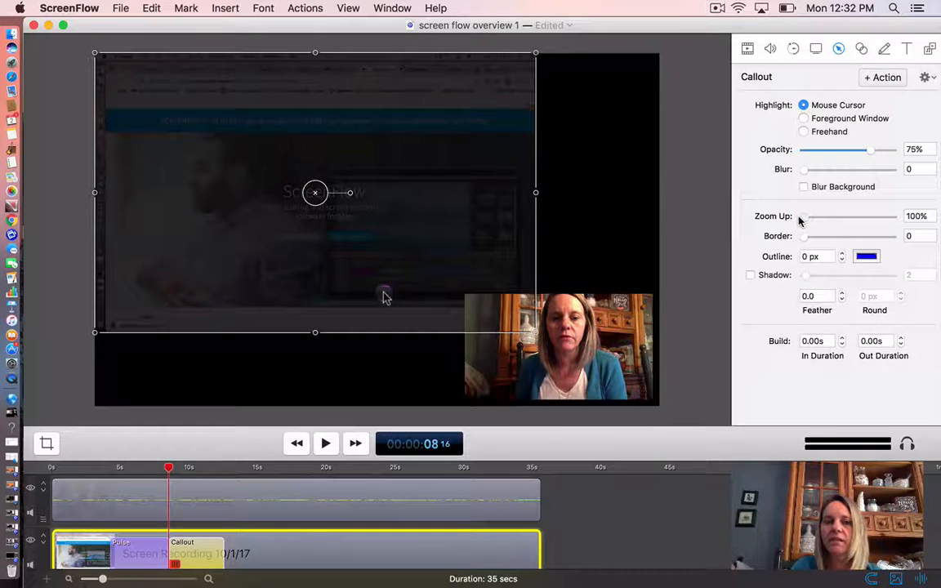
- Set the callout to Freehand, mark a rectangular highlight over the ScreenFlow heading and its two buttons, and enable the shadow
{"action": "left_click", "coordinate": [805, 131]}
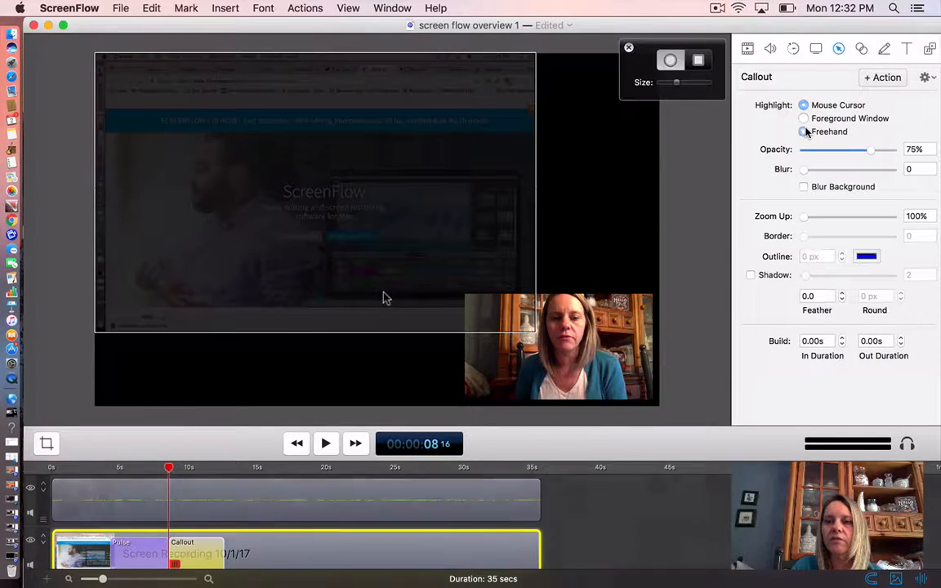
{"action": "left_click", "coordinate": [697, 60]}
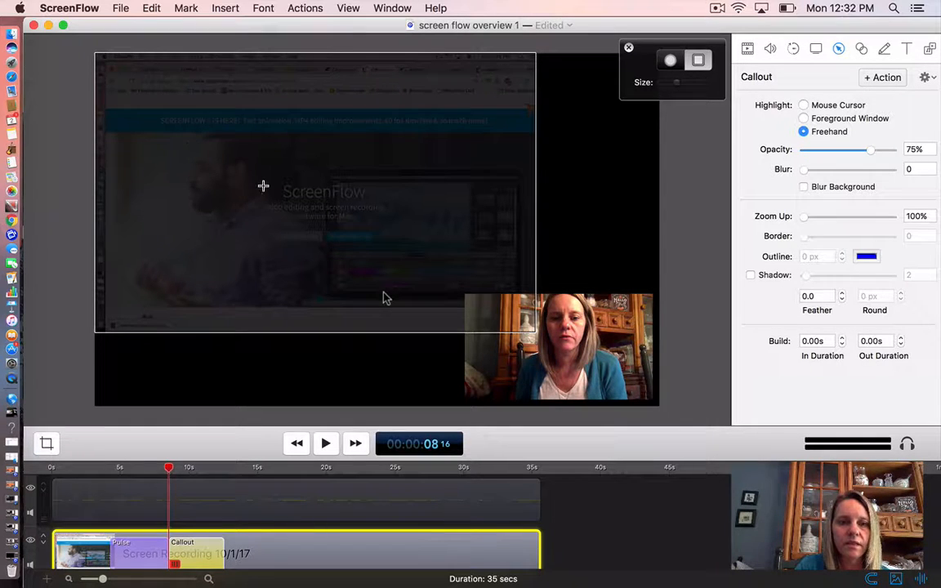
{"action": "mouse_move", "coordinate": [263, 186]}
{"action": "left_mouse_down"}
{"action": "mouse_move", "coordinate": [286, 217]}
{"action": "mouse_move", "coordinate": [370, 229]}
{"action": "mouse_move", "coordinate": [394, 252]}
{"action": "left_mouse_up"}
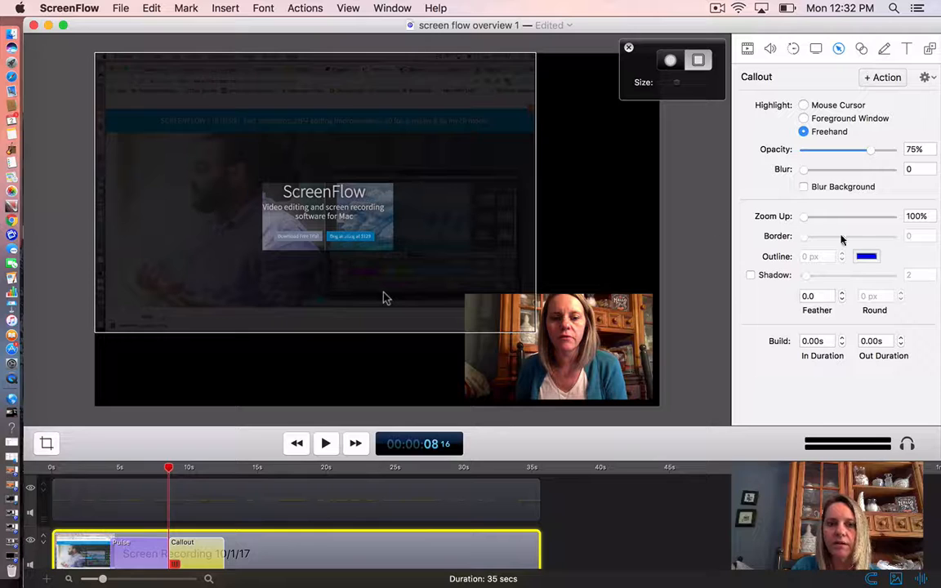
{"action": "left_click", "coordinate": [629, 47]}
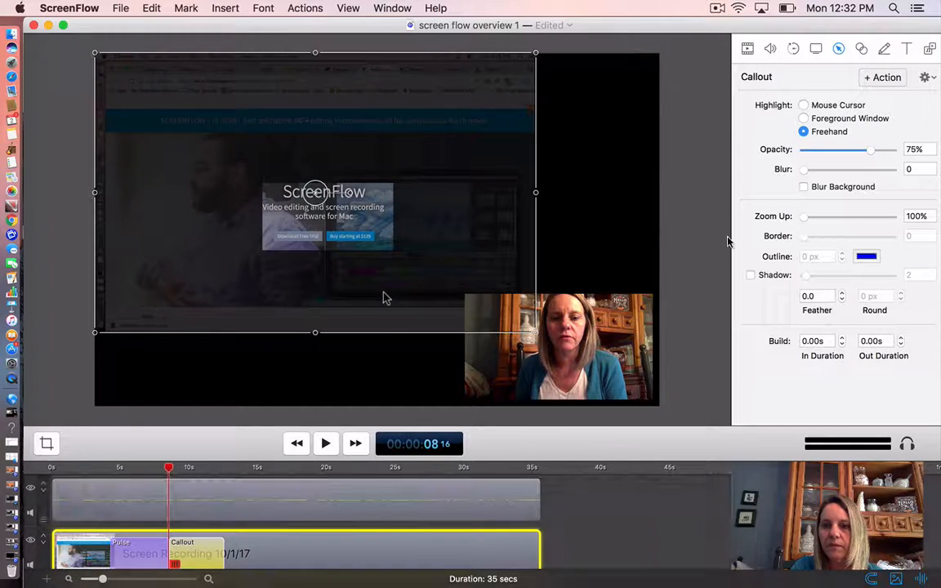
{"action": "left_click", "coordinate": [751, 275]}
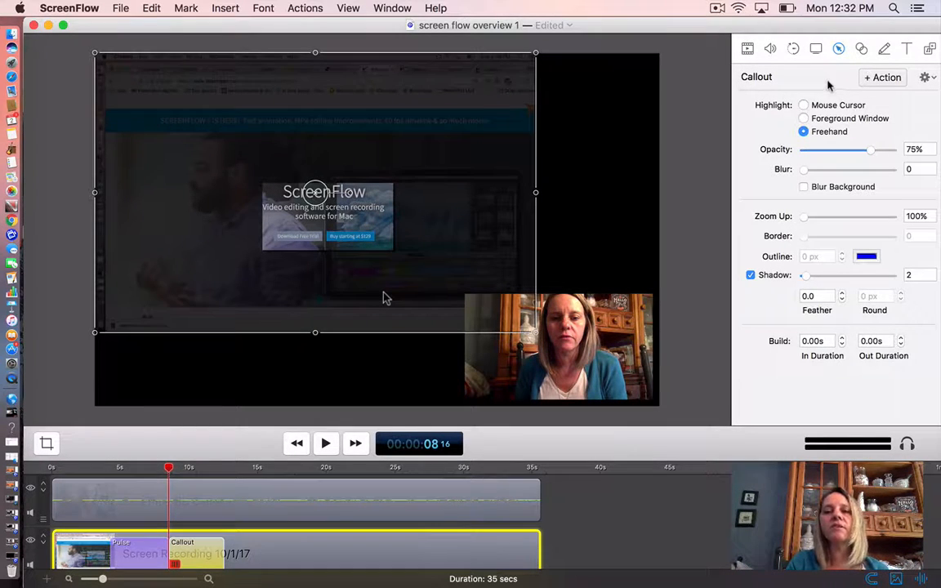
- View the touch callout properties, return to the callout properties and look at the freehand shape options again
{"action": "left_click", "coordinate": [862, 51]}
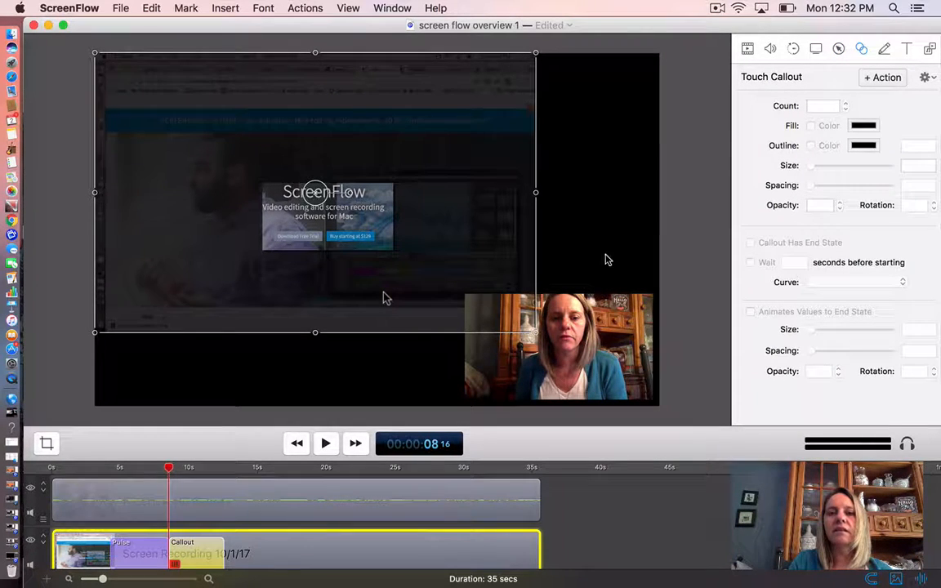
{"action": "left_click", "coordinate": [840, 49]}
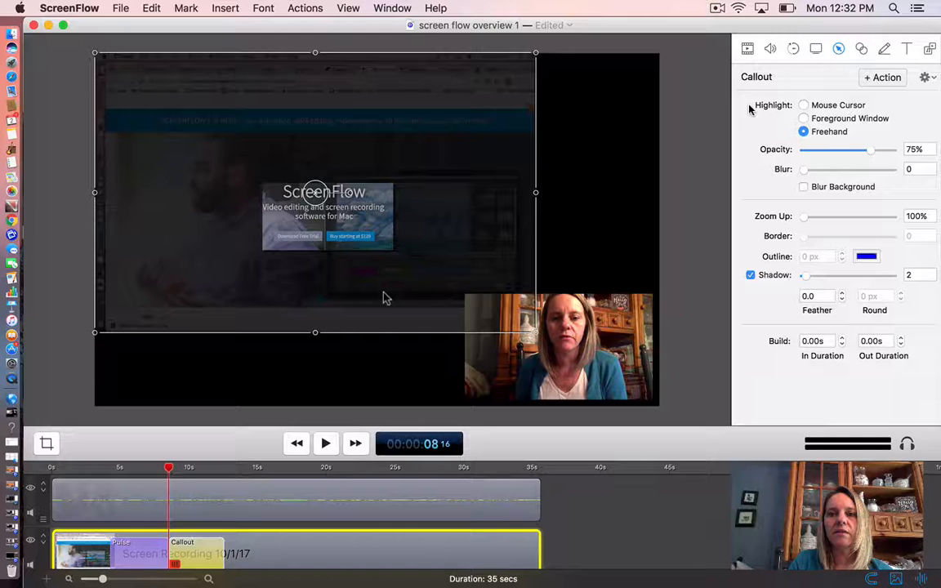
{"action": "left_click", "coordinate": [805, 132]}
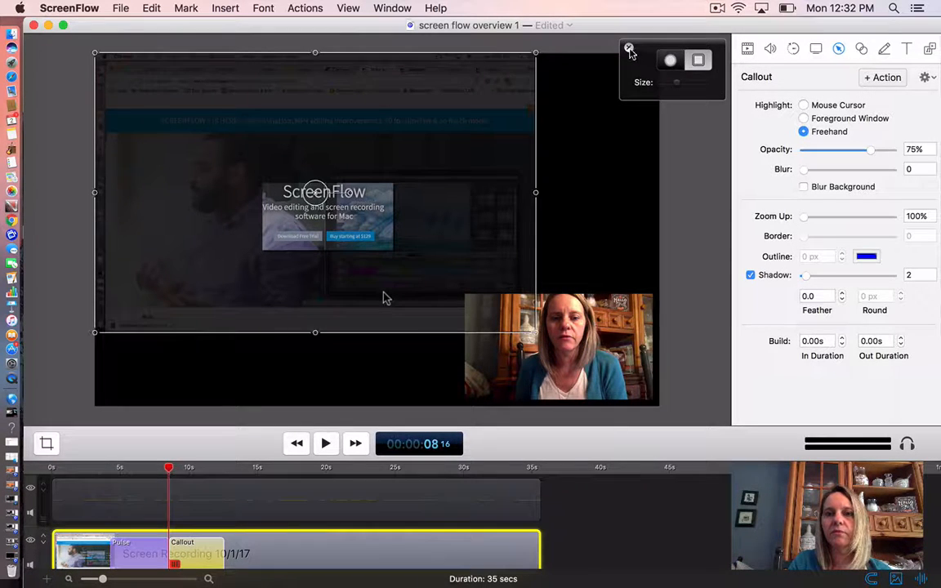
{"action": "left_click", "coordinate": [805, 131]}
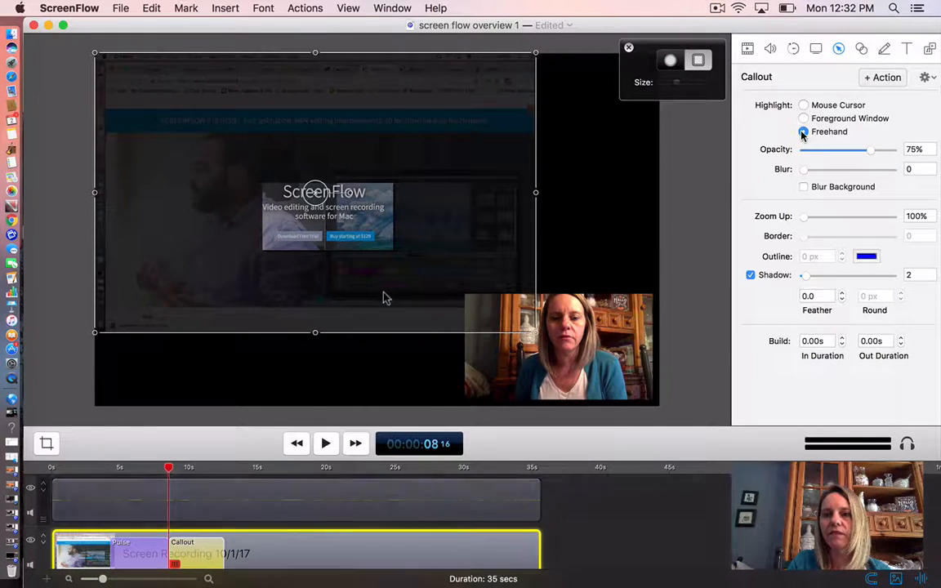
{"action": "left_click", "coordinate": [627, 48]}
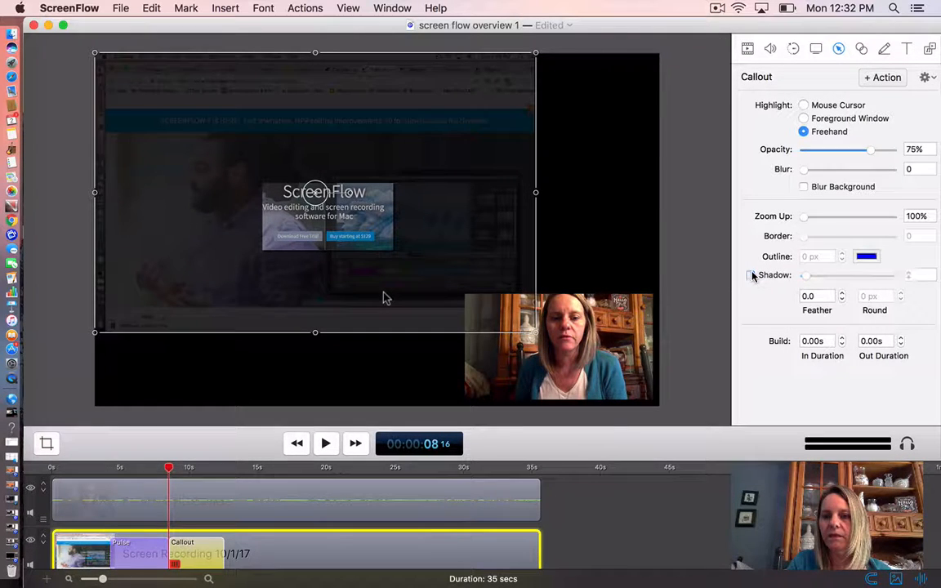
- Switch the callout's highlight back to Mouse Cursor with no shadow, and delete the callout
{"action": "left_click", "coordinate": [778, 275]}
{"action": "left_click", "coordinate": [804, 105]}
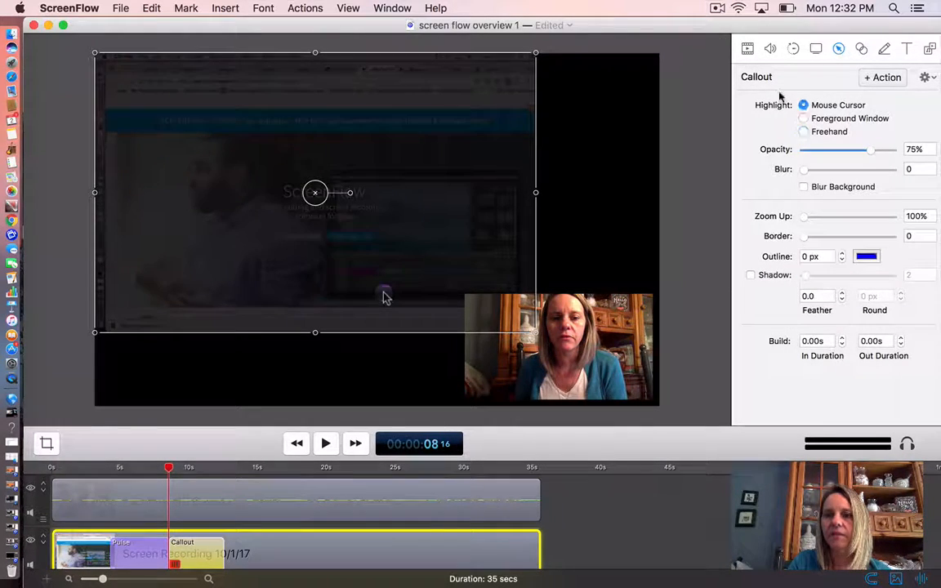
{"action": "key", "text": "Delete"}
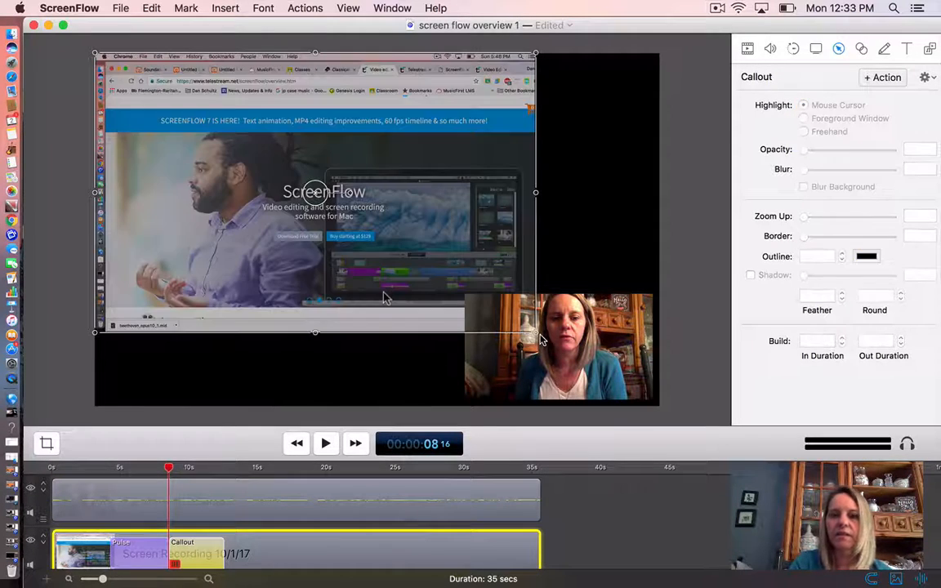
- Add an annotation at 13 seconds and draw a blue outlined rectangle around the ScreenFlow heading and its two buttons
{"action": "left_click", "coordinate": [864, 51]}
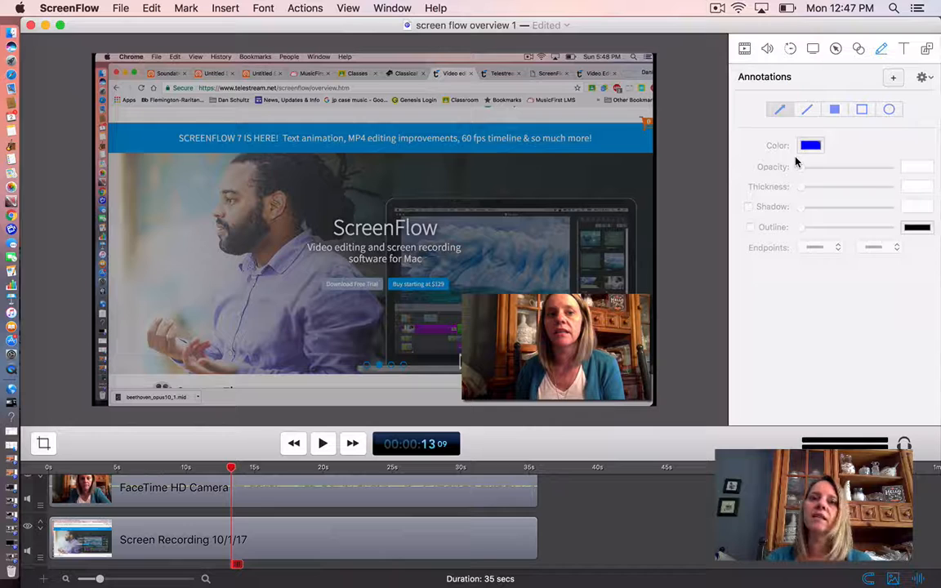
{"action": "left_click", "coordinate": [894, 77]}
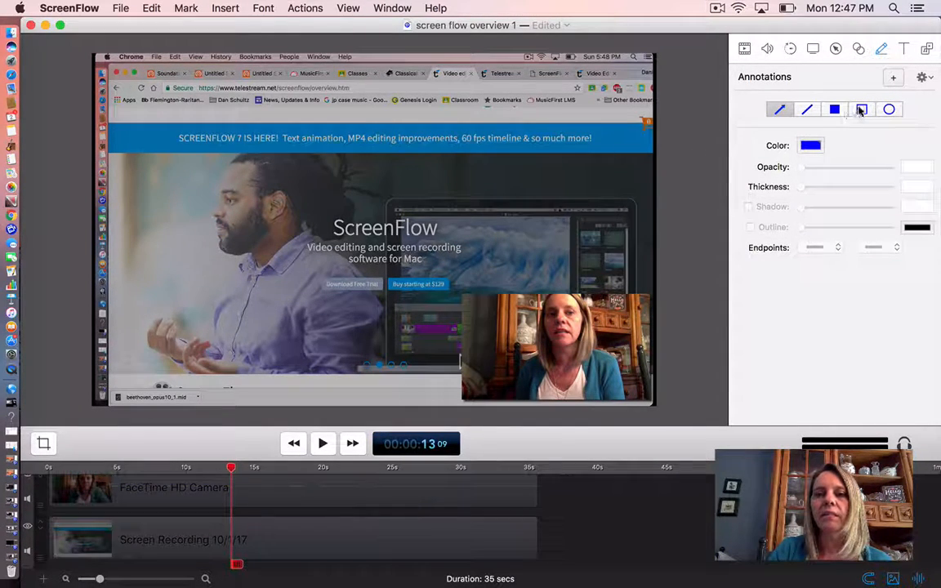
{"action": "left_click", "coordinate": [860, 114]}
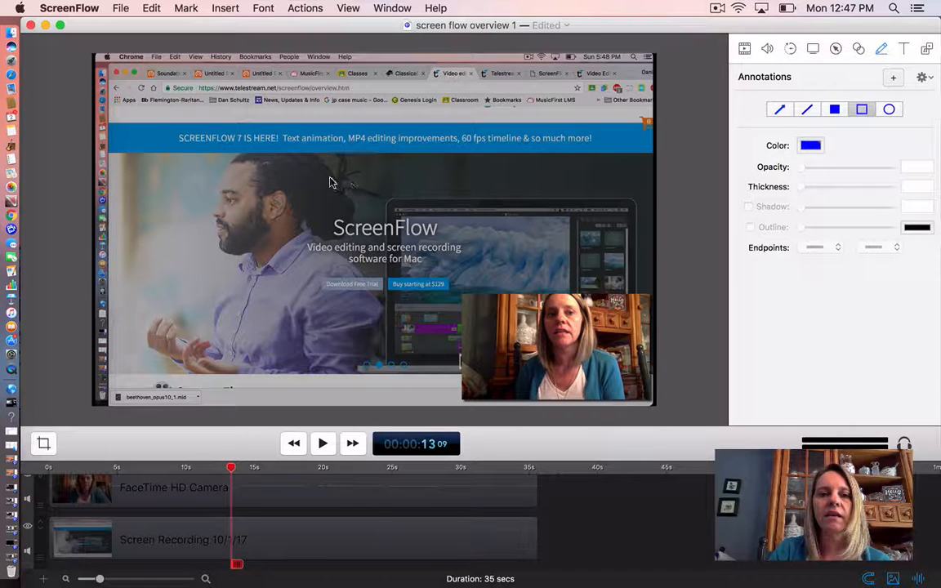
{"action": "left_click_drag", "start_coordinate": [319, 203], "coordinate": [475, 322]}
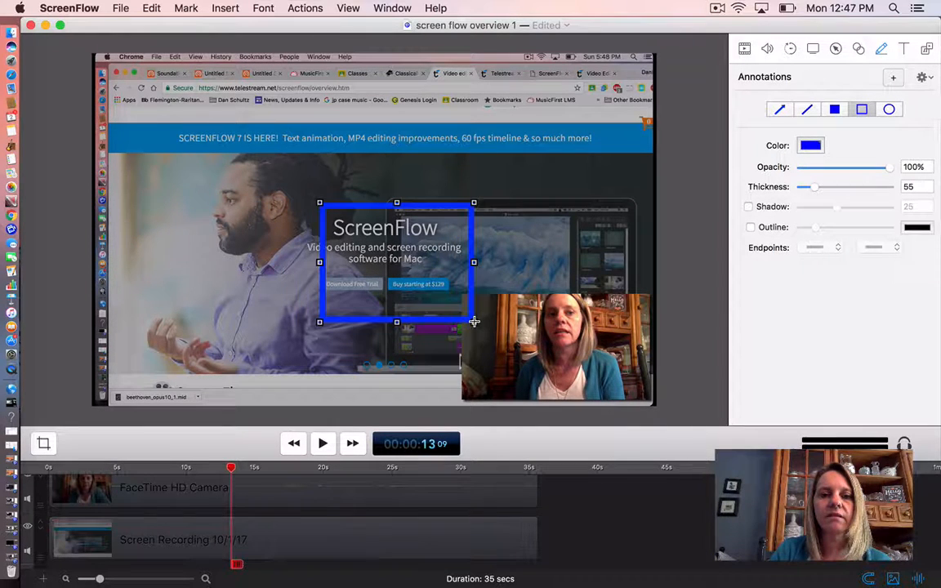
- Set the rectangle annotation's color to Turquoise, its opacity to 42% and its thickness to 245
{"action": "left_click", "coordinate": [811, 146]}
{"action": "left_click", "coordinate": [317, 311]}
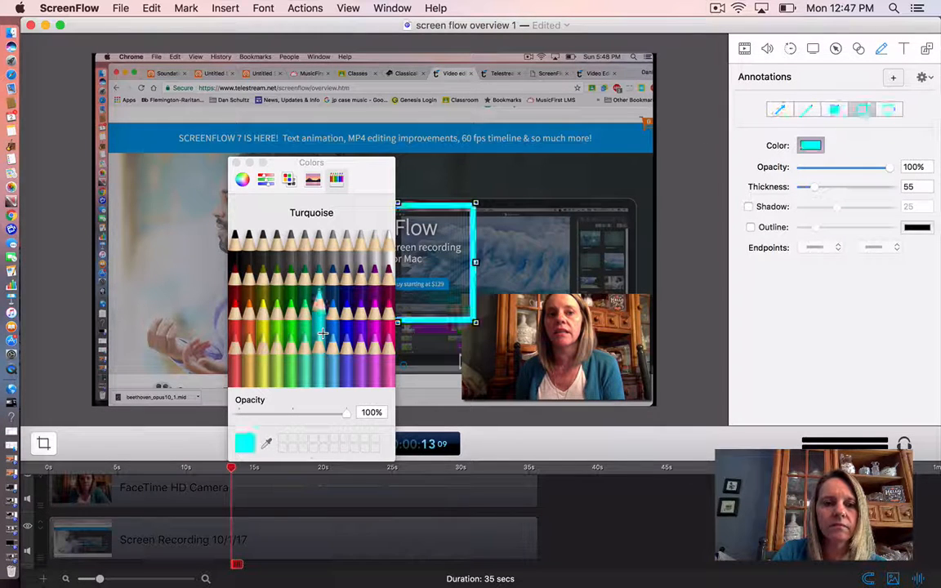
{"action": "left_click", "coordinate": [236, 164]}
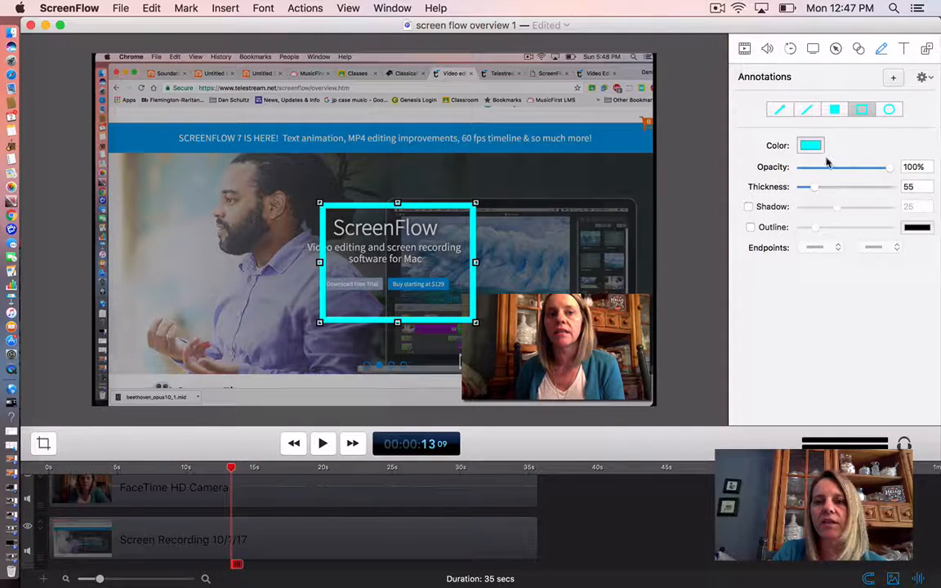
{"action": "left_click_drag", "start_coordinate": [891, 172], "coordinate": [864, 185]}
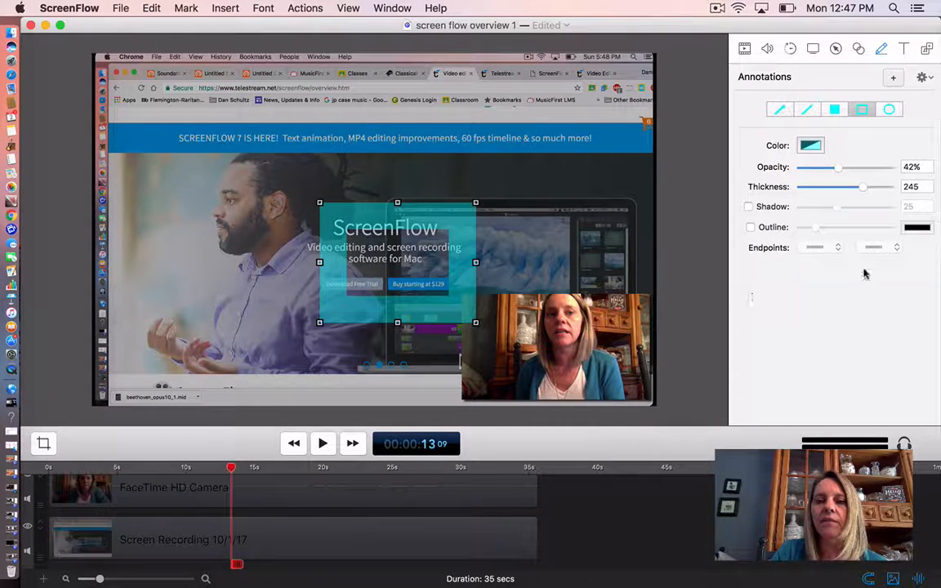
- Draw an arrow pointing to the start of the SCREENFLOW 7 banner text, and change its end to a round endpoint
{"action": "left_click", "coordinate": [779, 109]}
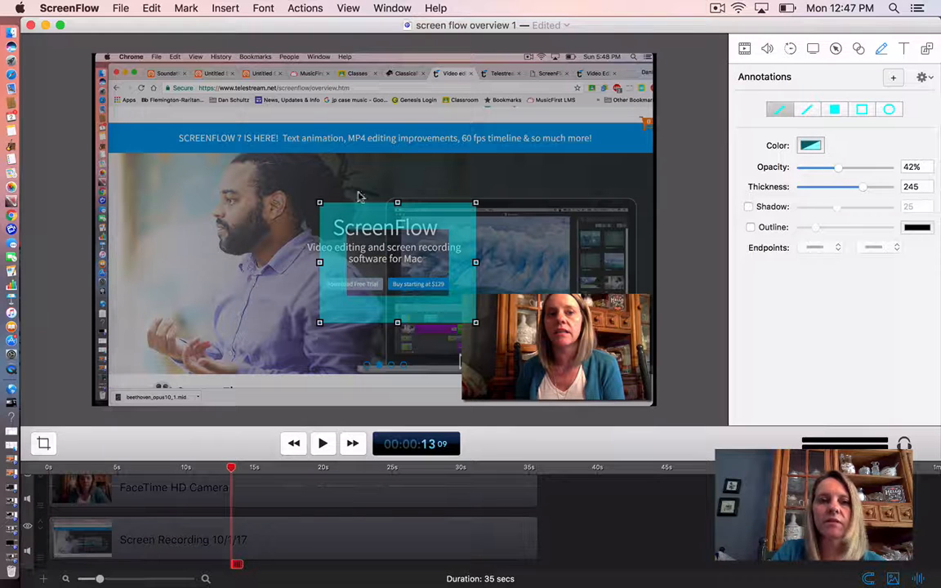
{"action": "left_click_drag", "start_coordinate": [143, 212], "coordinate": [189, 143]}
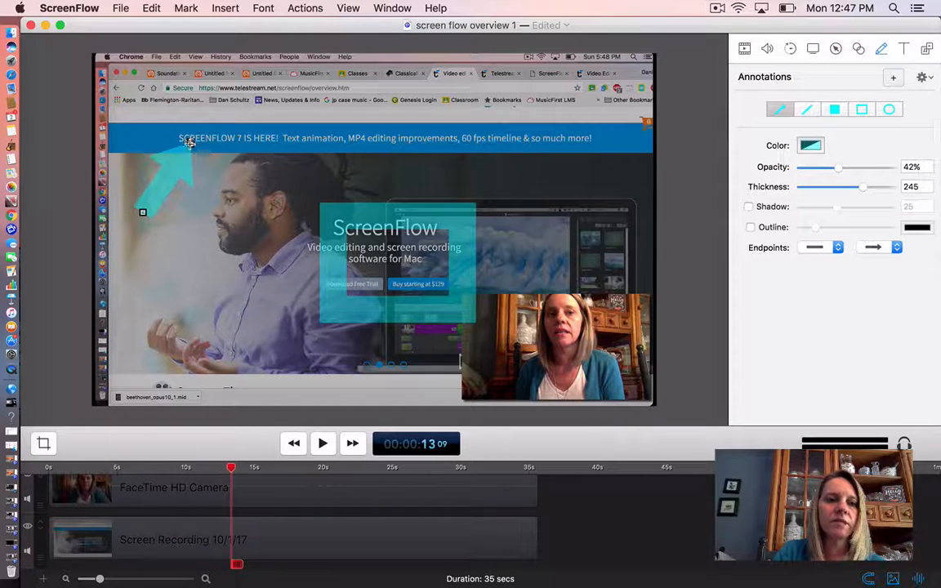
{"action": "left_click", "coordinate": [896, 248]}
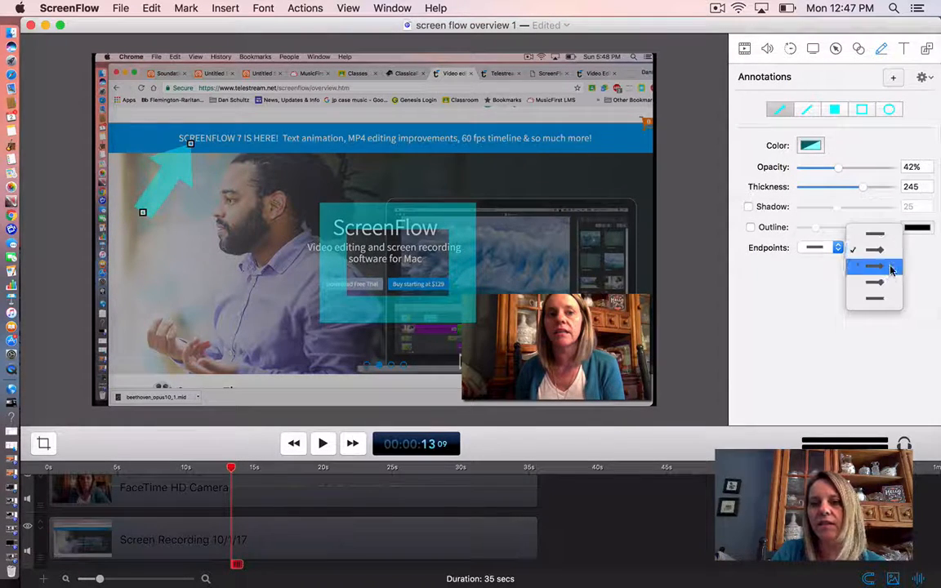
{"action": "left_click", "coordinate": [880, 268]}
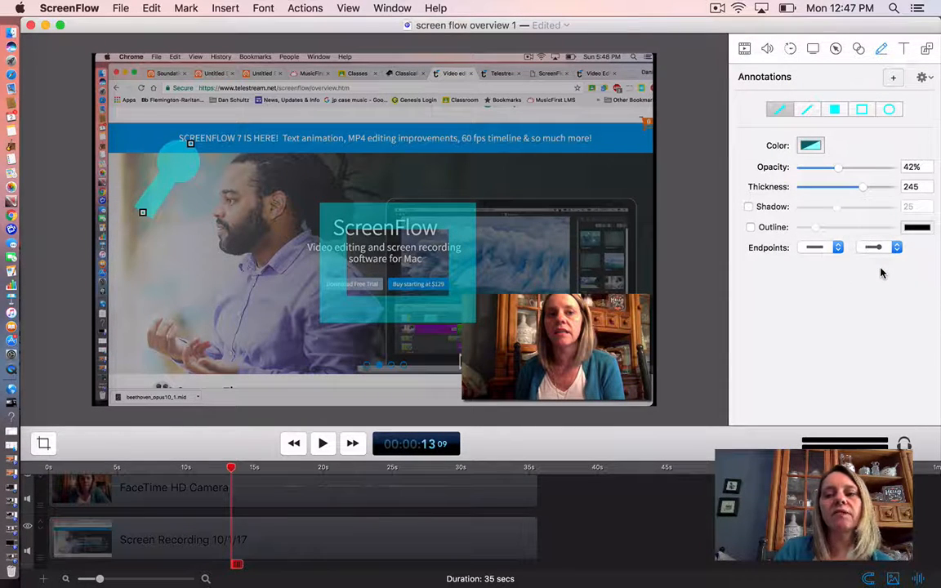
- Delete the turquoise rectangle annotation over the ScreenFlow heading
{"action": "left_click", "coordinate": [399, 220]}
{"action": "key", "text": "Delete"}
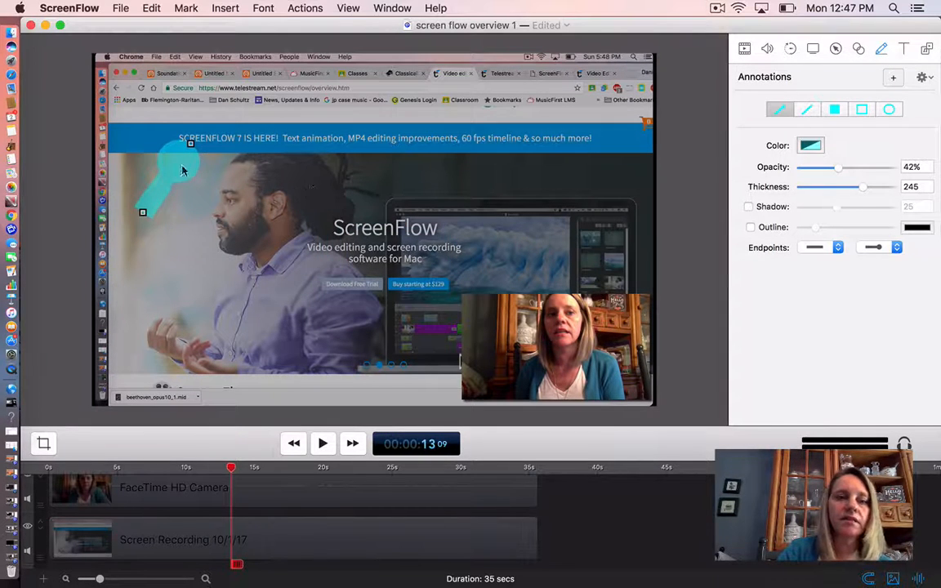
- Delete the turquoise arrow annotation and add a text box reading "Screenflow Demo" in the middle of the canvas
{"action": "key", "text": "Delete"}
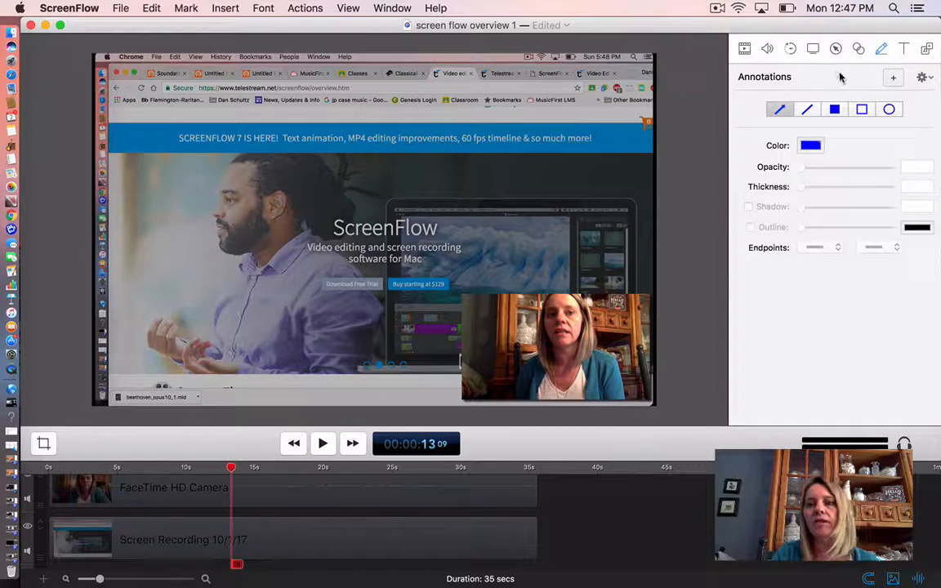
{"action": "left_click", "coordinate": [904, 49]}
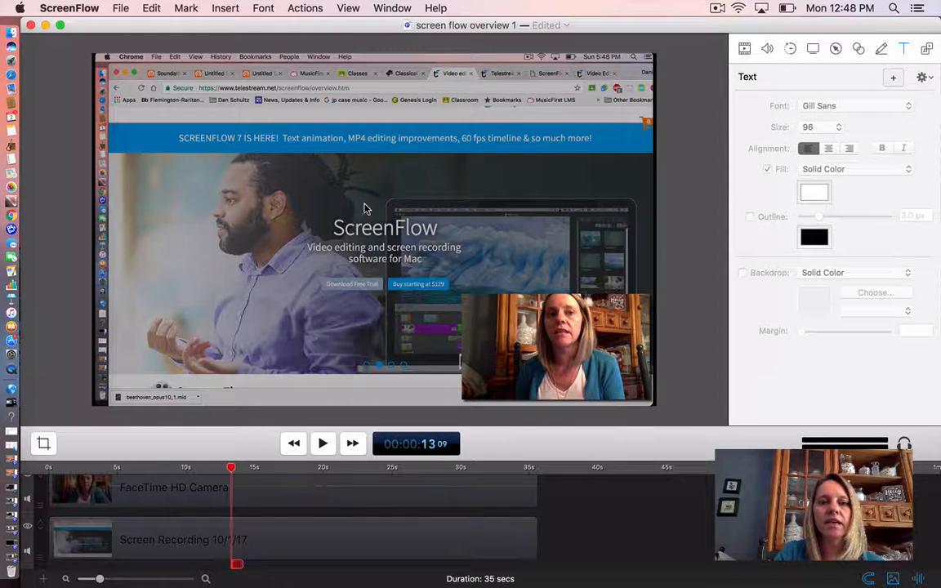
{"action": "left_click", "coordinate": [893, 77]}
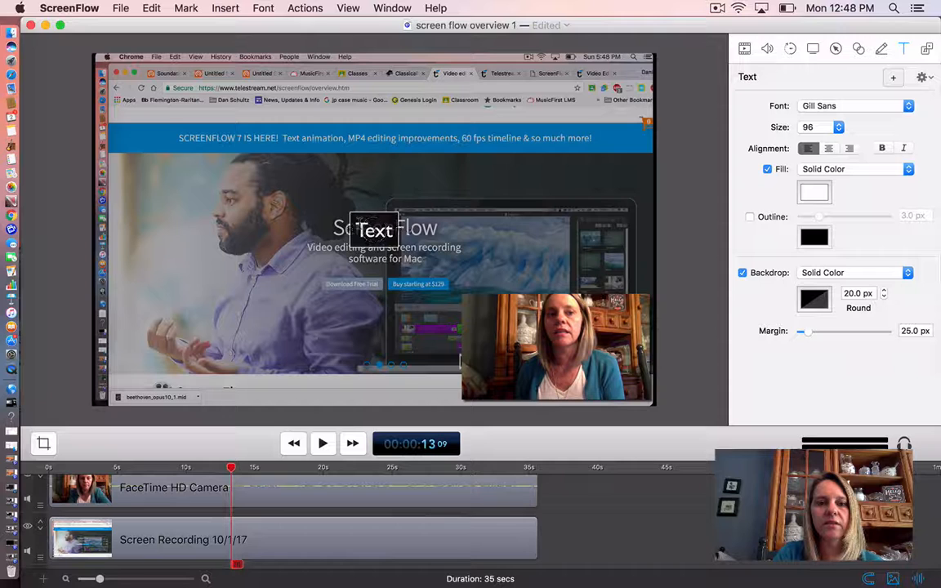
{"action": "double_click", "coordinate": [372, 230]}
{"action": "type", "text": "Sc"}
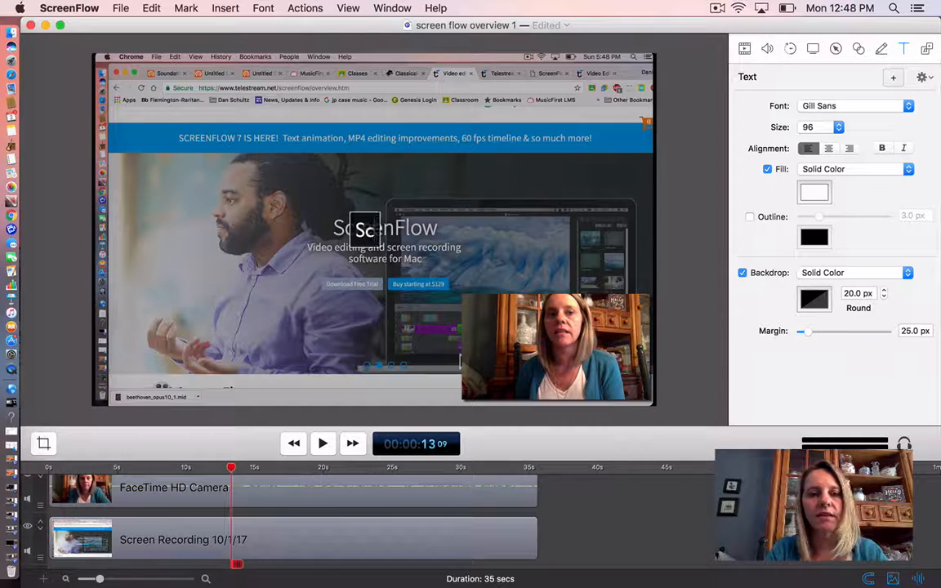
{"action": "type", "text": "reenflow Demo"}
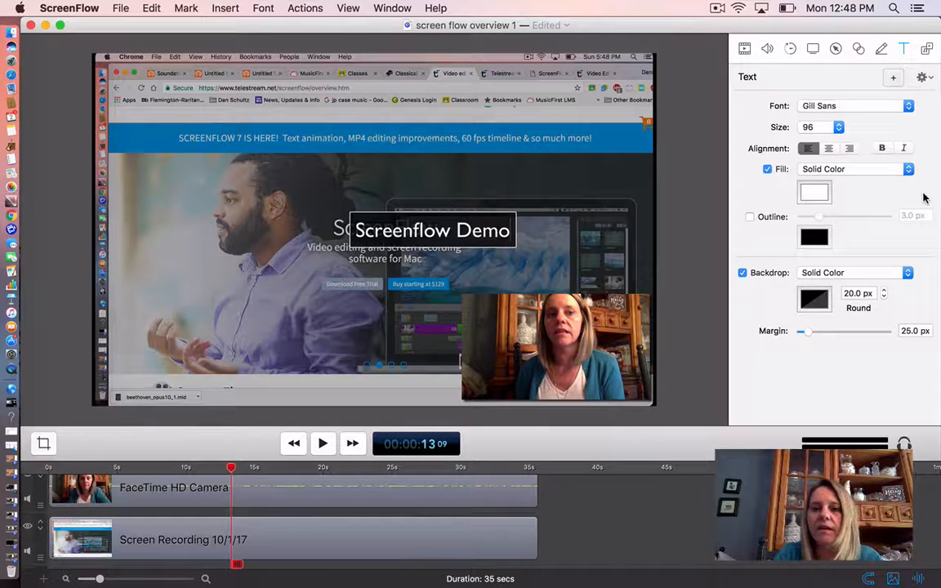
{"action": "left_click", "coordinate": [813, 193]}
{"action": "left_click", "coordinate": [263, 285]}
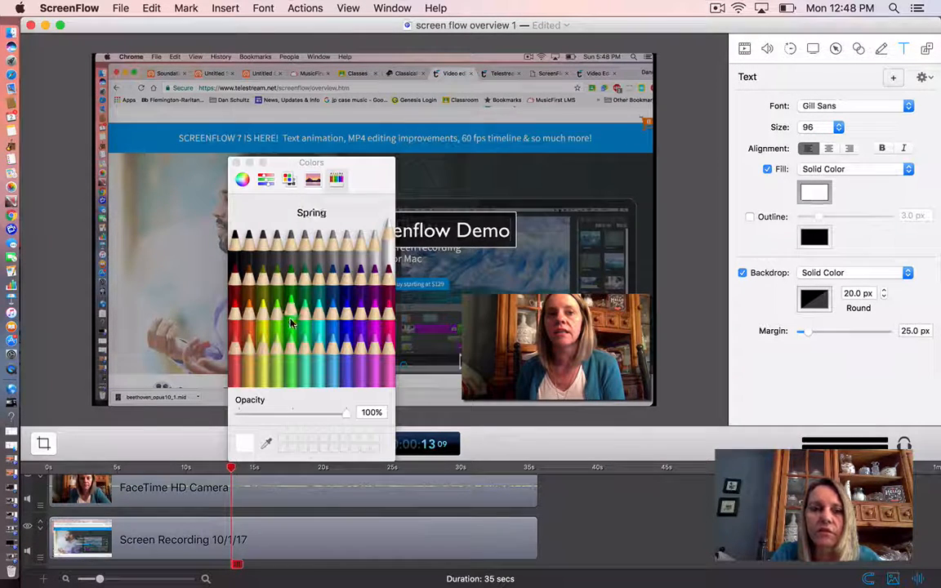
{"action": "left_click", "coordinate": [236, 162]}
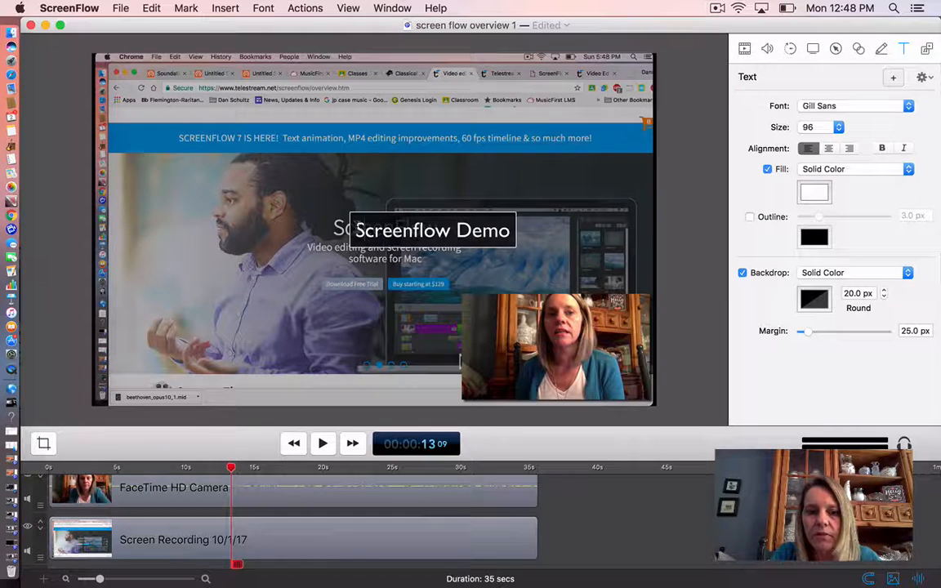
- Select all of the "Screenflow Demo" text and set its solid fill color to bright green
{"action": "left_click_drag", "start_coordinate": [354, 230], "coordinate": [511, 231]}
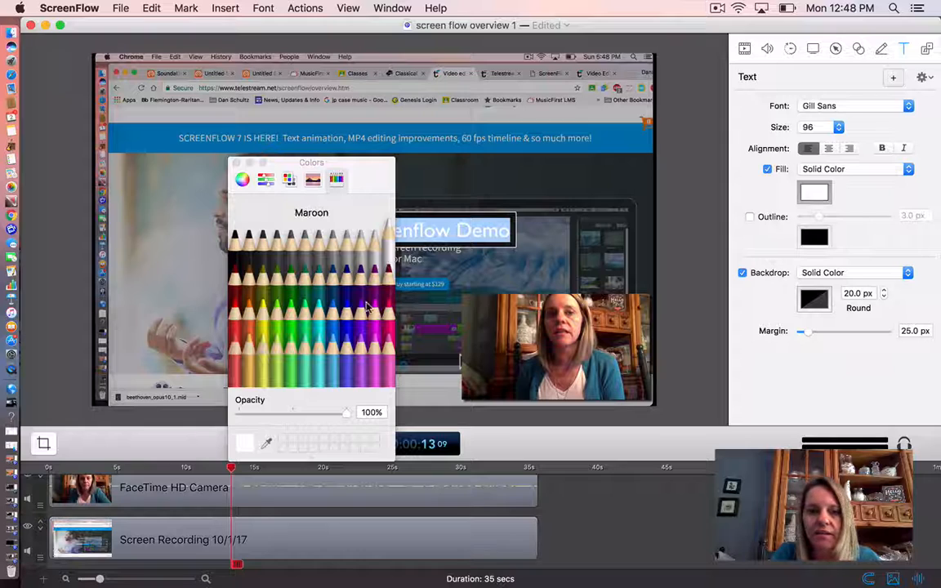
{"action": "left_click", "coordinate": [310, 325]}
{"action": "left_click", "coordinate": [235, 162]}
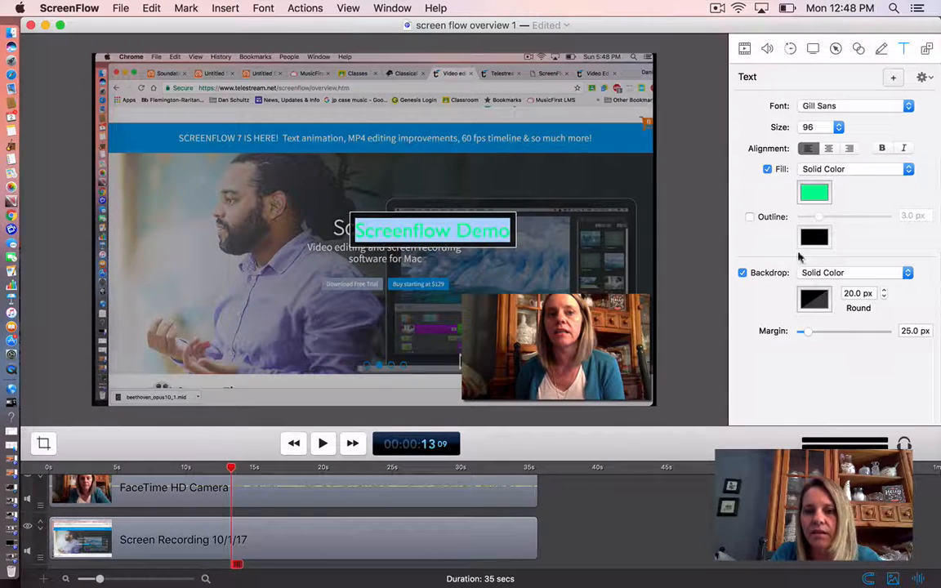
- Set the text box's backdrop color to Silver at 100% opacity, and move the box just above the webcam picture
{"action": "left_click", "coordinate": [814, 302]}
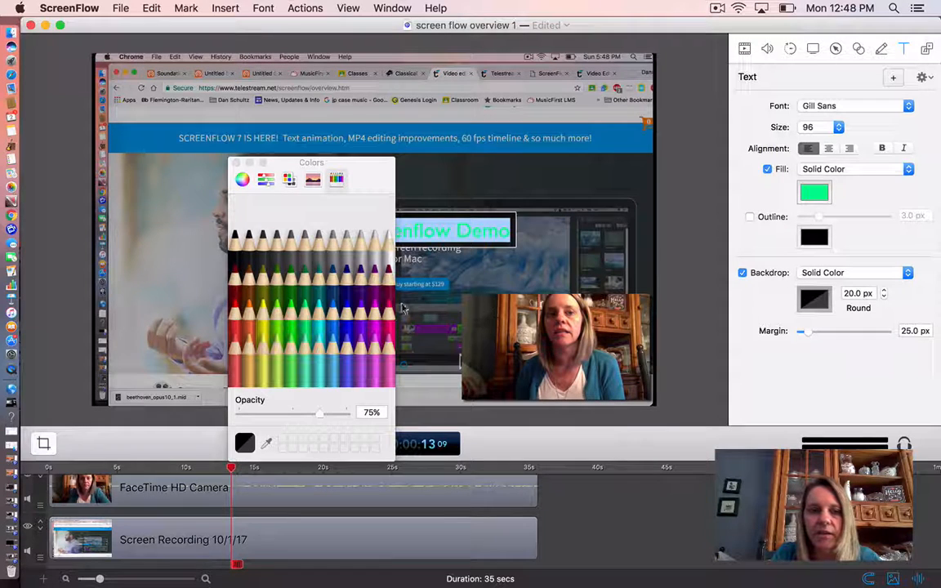
{"action": "left_click", "coordinate": [359, 233]}
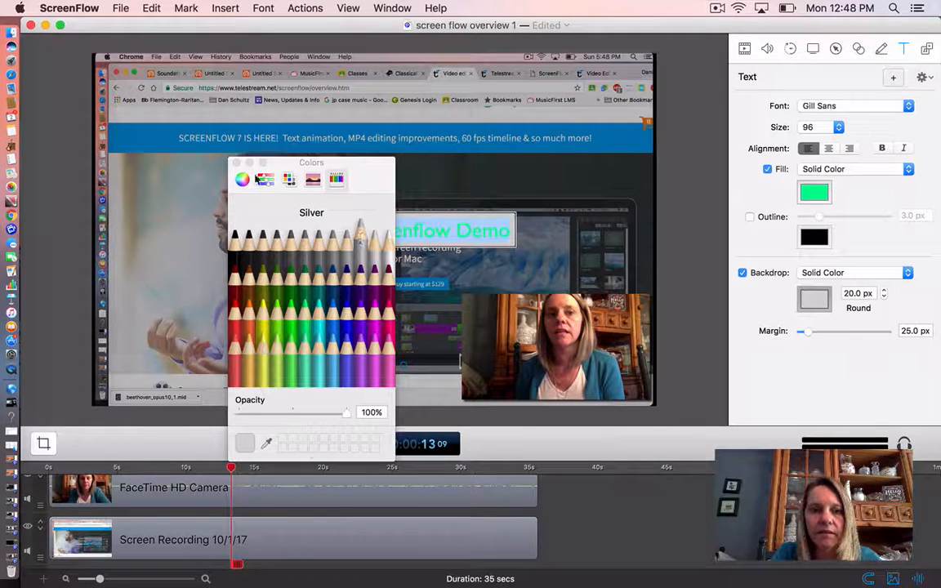
{"action": "left_click", "coordinate": [232, 163]}
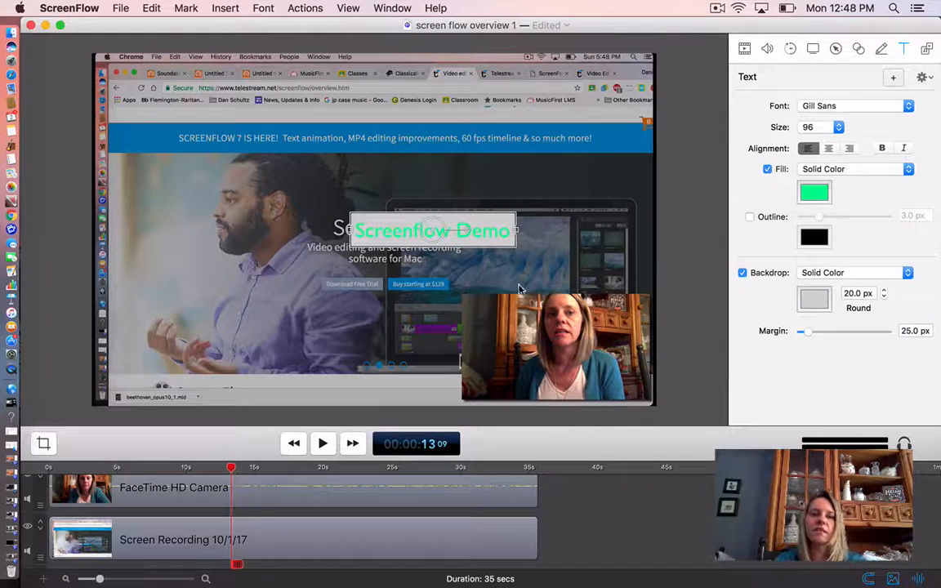
{"action": "left_click_drag", "start_coordinate": [439, 222], "coordinate": [568, 253]}
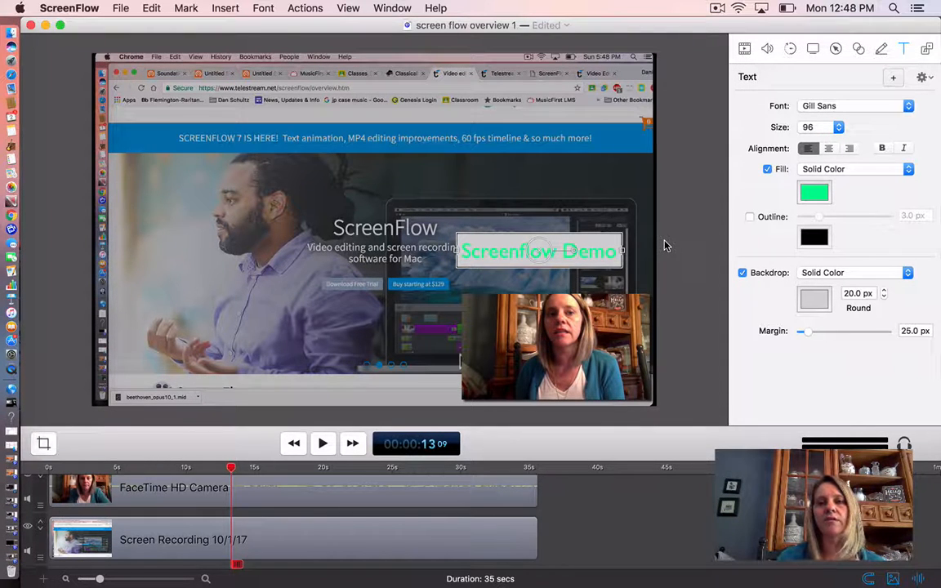
- Change the capital D in the text box to lowercase so the text reads "Screenflow demo"
{"action": "left_click", "coordinate": [928, 50]}
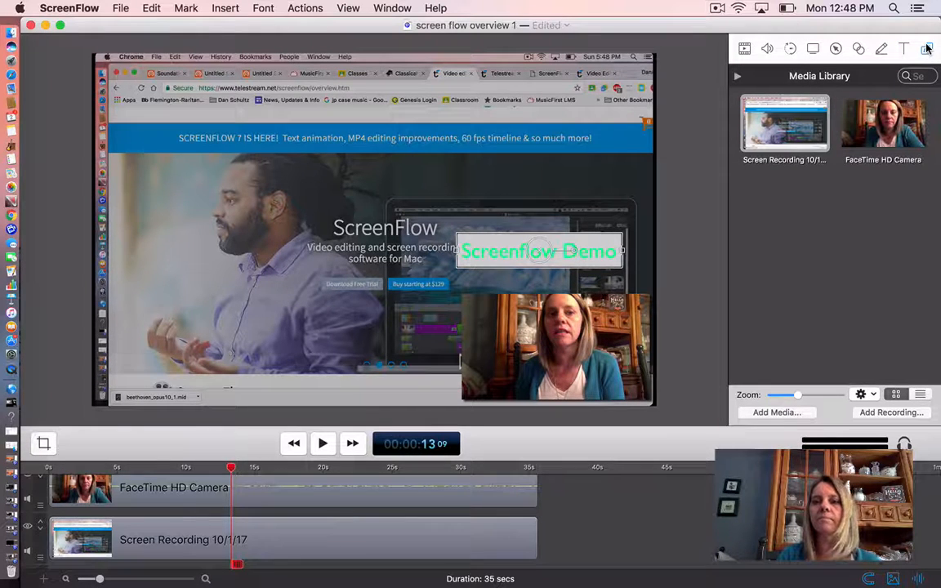
{"action": "left_click", "coordinate": [903, 49]}
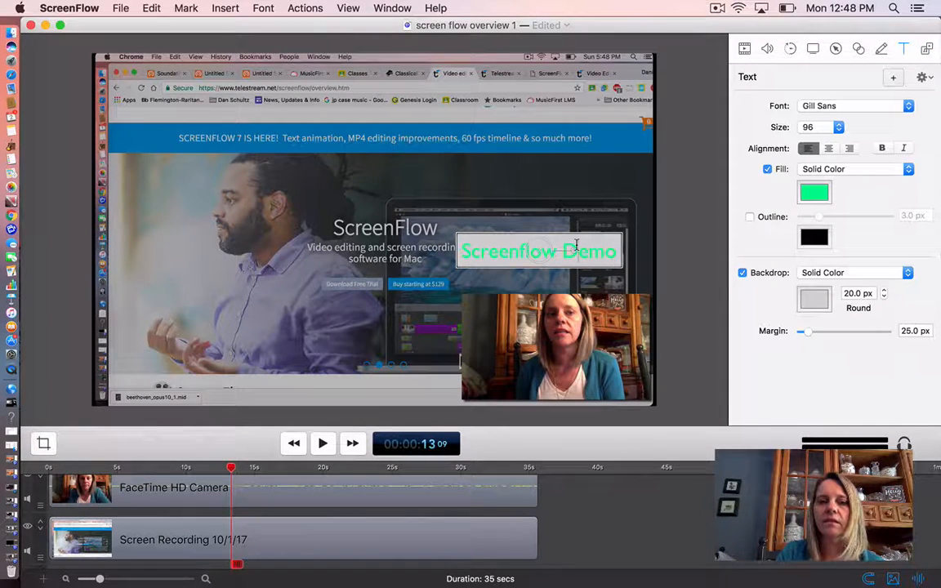
{"action": "left_click", "coordinate": [577, 245]}
{"action": "key", "text": "BackSpace"}
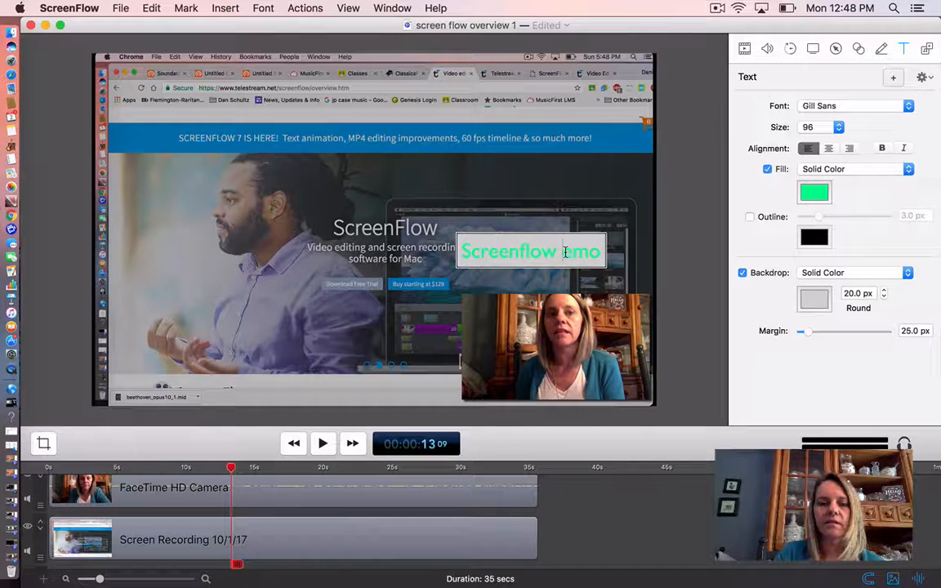
{"action": "type", "text": "d"}
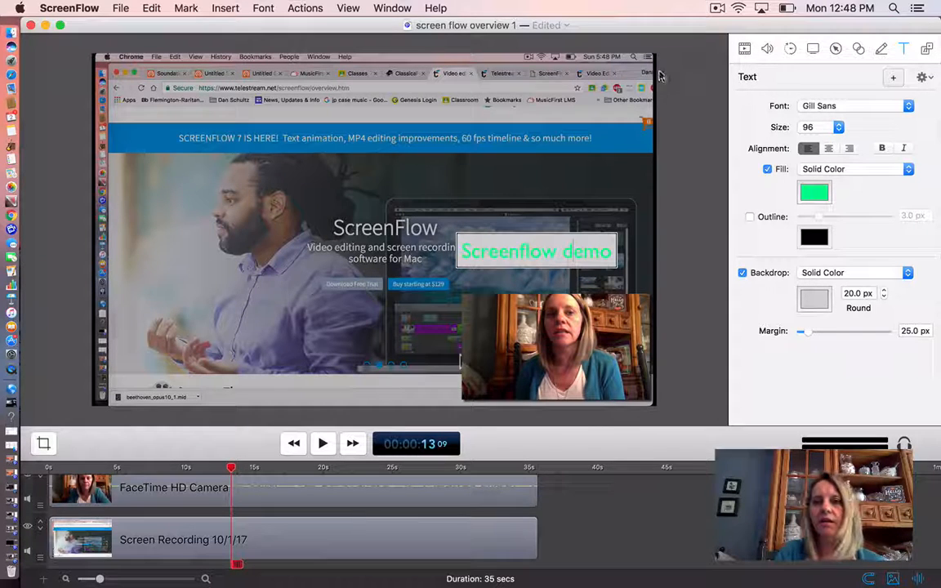
- Show the Media Library and empty the timeline by deleting the FaceTime HD Camera clip and the screen recording clip
{"action": "left_click", "coordinate": [927, 50]}
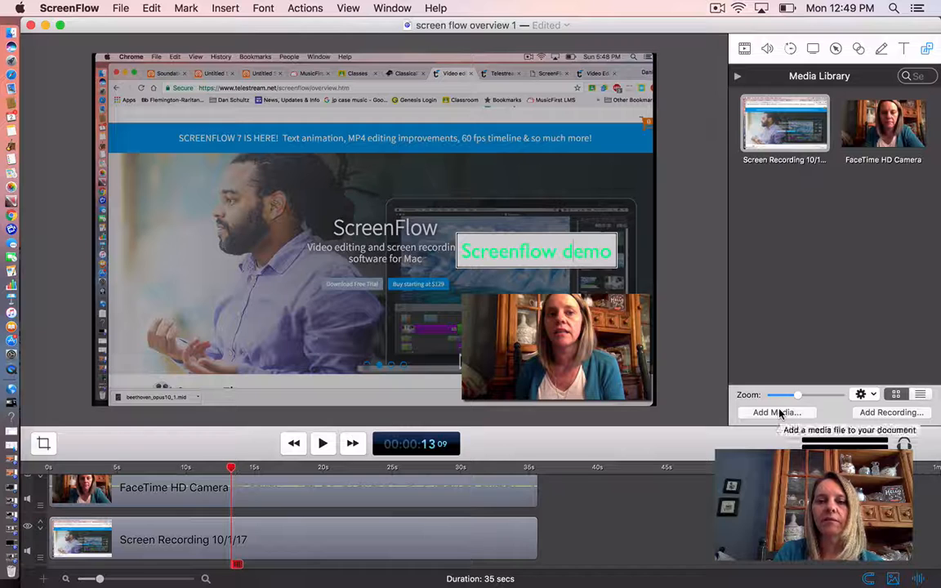
{"action": "left_click", "coordinate": [550, 343]}
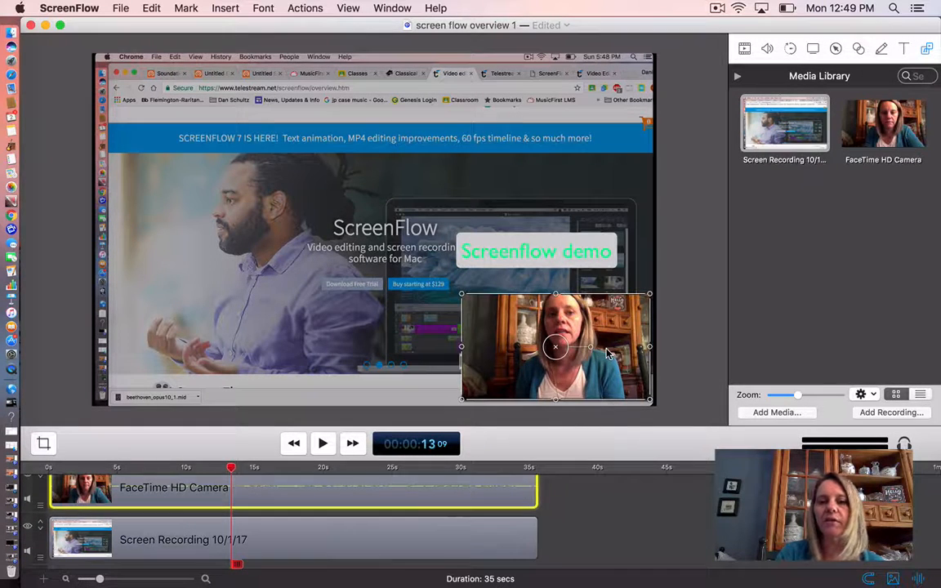
{"action": "key", "text": "Delete"}
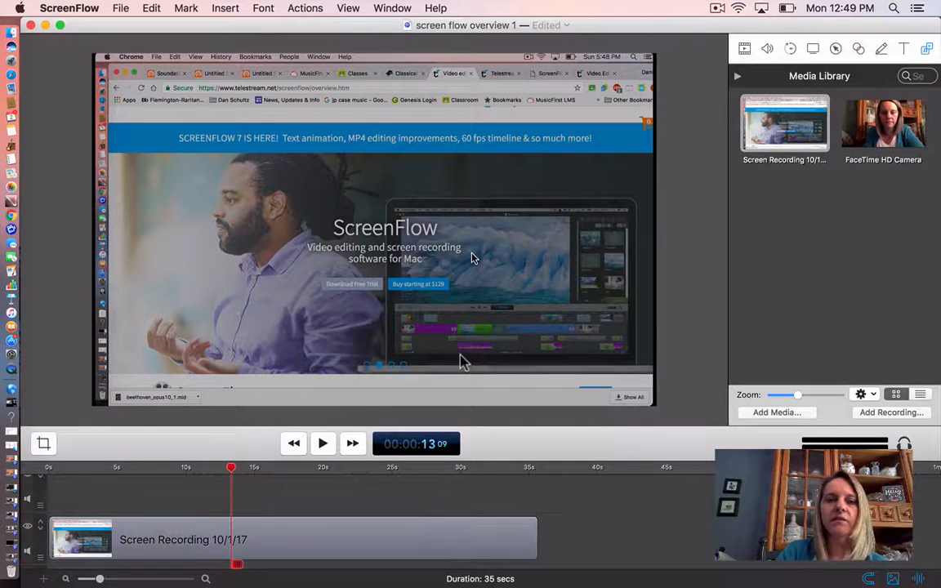
{"action": "left_click", "coordinate": [464, 253]}
{"action": "key", "text": "Delete"}
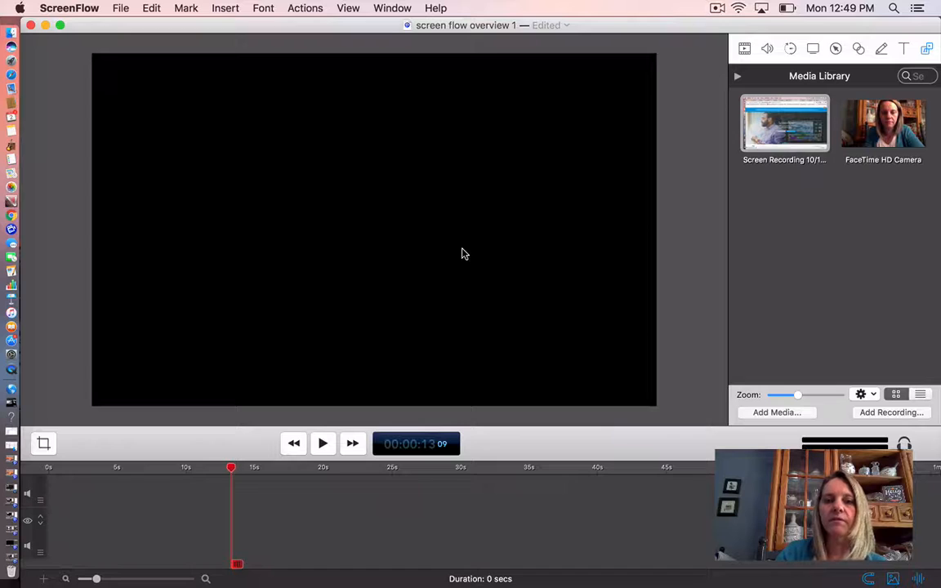
- Add the video file Makercon 2015-2-1.mp4 from the Downloads folder to the Media Library
{"action": "left_click", "coordinate": [763, 414]}
{"action": "scroll", "coordinate": [311, 262], "scroll_direction": "down", "scroll_amount": 8}
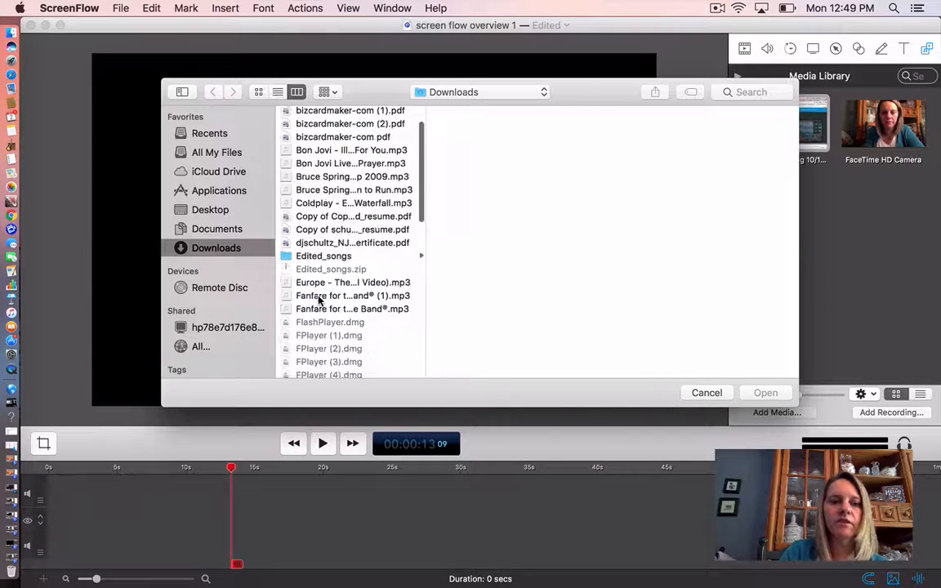
{"action": "scroll", "coordinate": [320, 301], "scroll_direction": "down", "scroll_amount": 3}
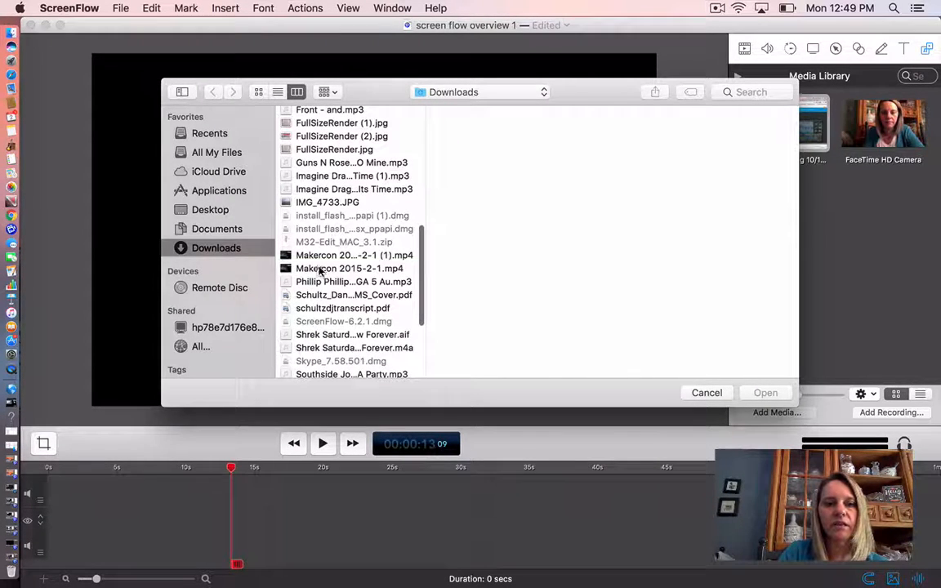
{"action": "left_click", "coordinate": [321, 270]}
{"action": "double_click", "coordinate": [321, 270]}
- Lower the computer's sound volume to about two bars
{"action": "key", "text": "XF86AudioLowerVolume"}
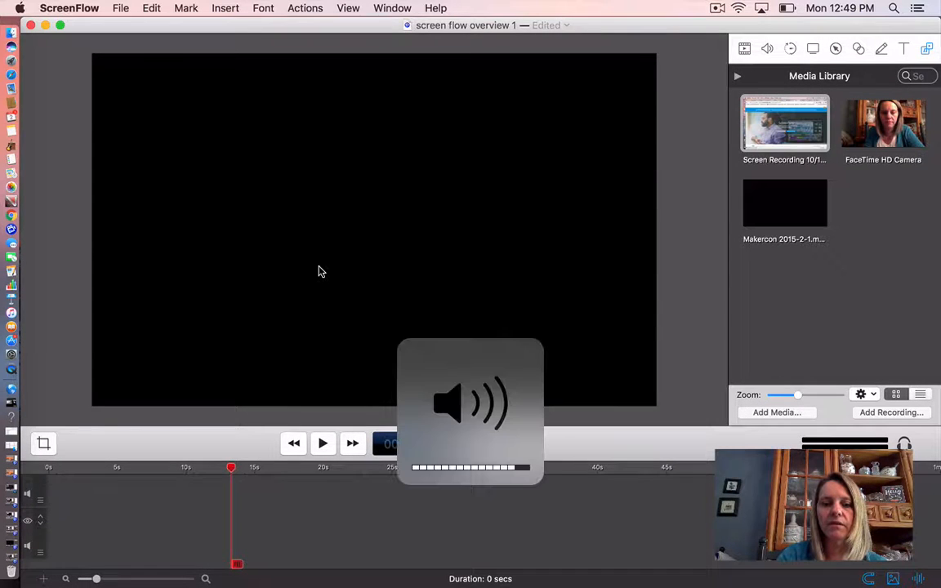
{"action": "key", "text": "XF86AudioLowerVolume"}
{"action": "key", "text": "XF86AudioLowerVolume"}
{"action": "key", "text": "XF86AudioLowerVolume"}
{"action": "key", "text": "XF86AudioLowerVolume"}
{"action": "key", "text": "XF86AudioLowerVolume"}
{"action": "key", "text": "XF86AudioLowerVolume"}
{"action": "key", "text": "XF86AudioLowerVolume"}
{"action": "key", "text": "XF86AudioLowerVolume"}
{"action": "key", "text": "XF86AudioLowerVolume"}
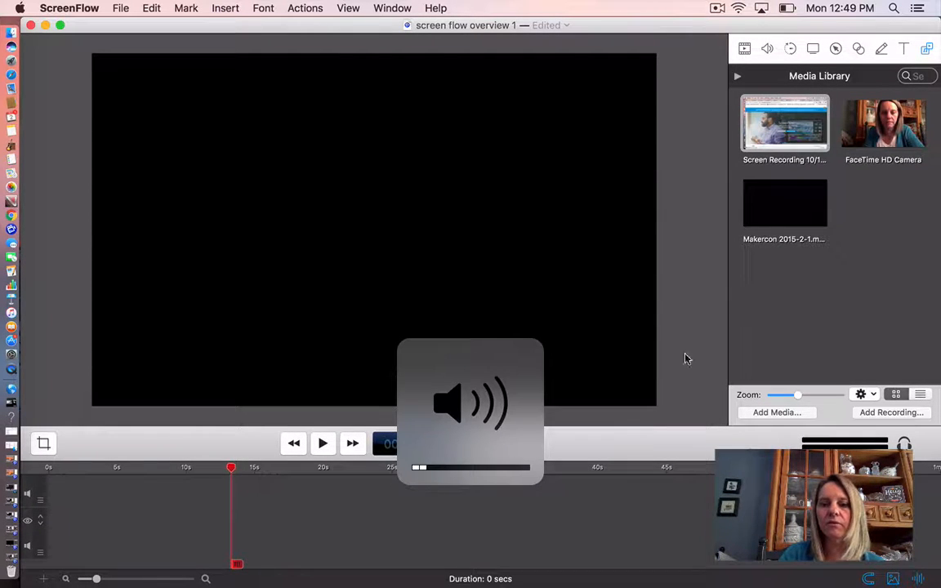
- Place the Makercon 2015-2-1.mp4 clip on the canvas at 13 seconds, and enlarge it to cover most of the frame during playback
{"action": "left_click_drag", "start_coordinate": [797, 208], "coordinate": [311, 217]}
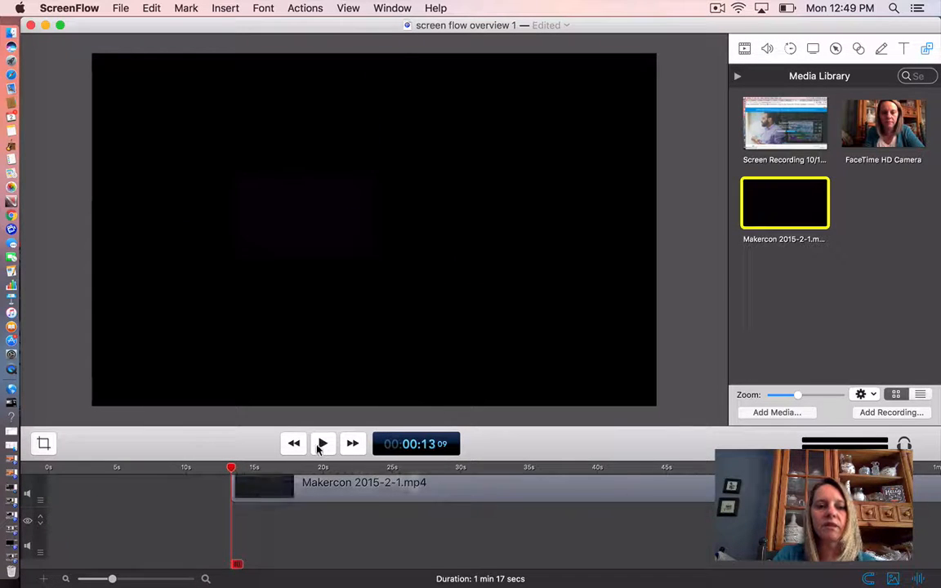
{"action": "left_click", "coordinate": [321, 444]}
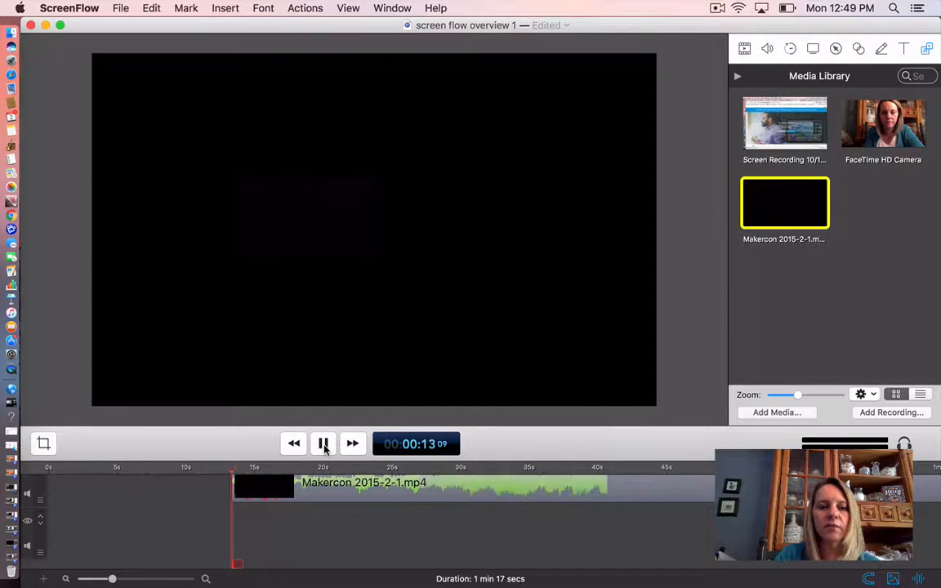
{"action": "left_click", "coordinate": [356, 250]}
{"action": "left_click_drag", "start_coordinate": [373, 255], "coordinate": [591, 377]}
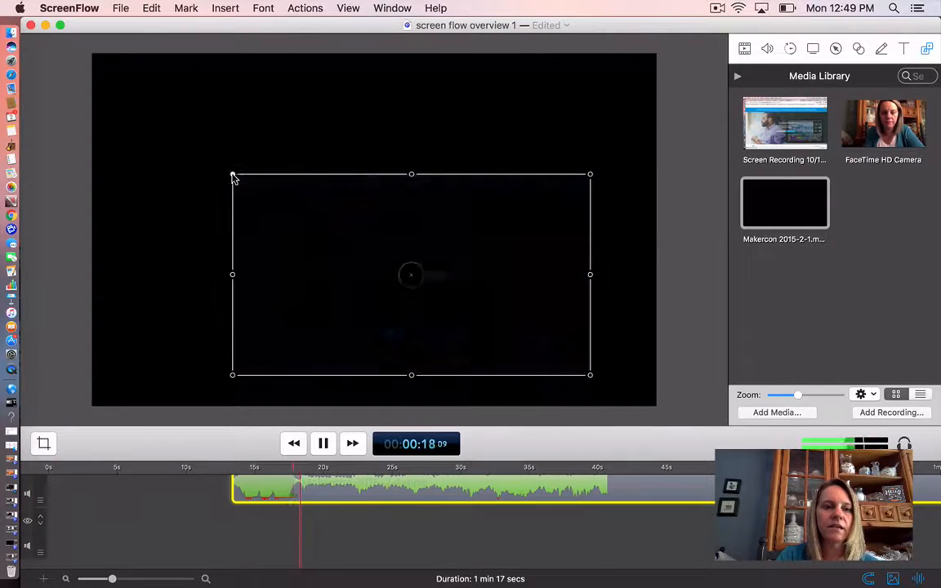
{"action": "left_click_drag", "start_coordinate": [236, 177], "coordinate": [149, 96]}
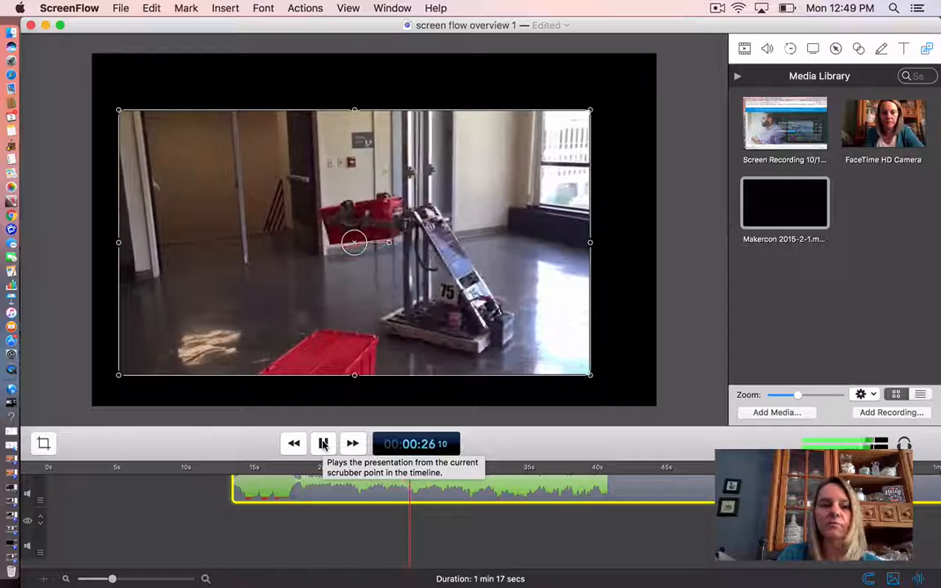
{"action": "left_click", "coordinate": [323, 444]}
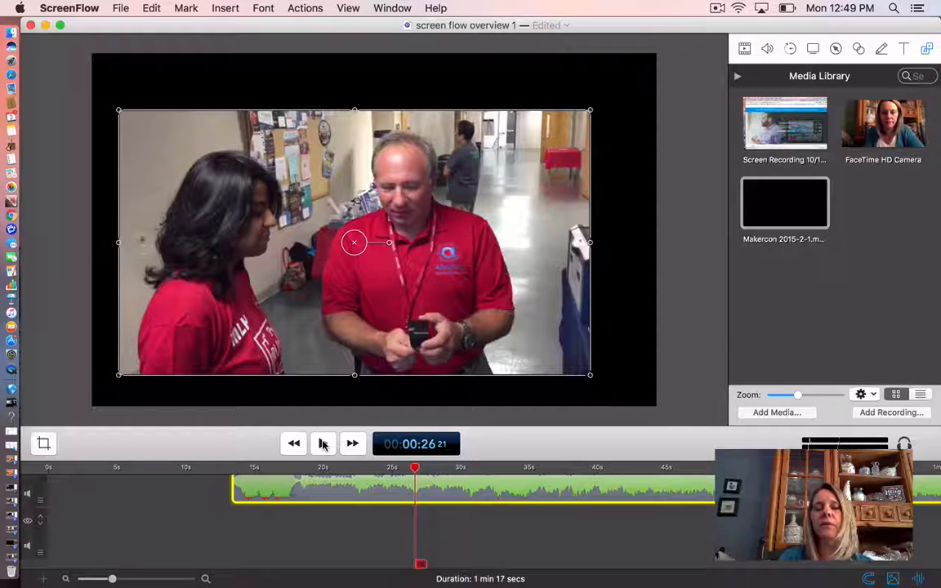